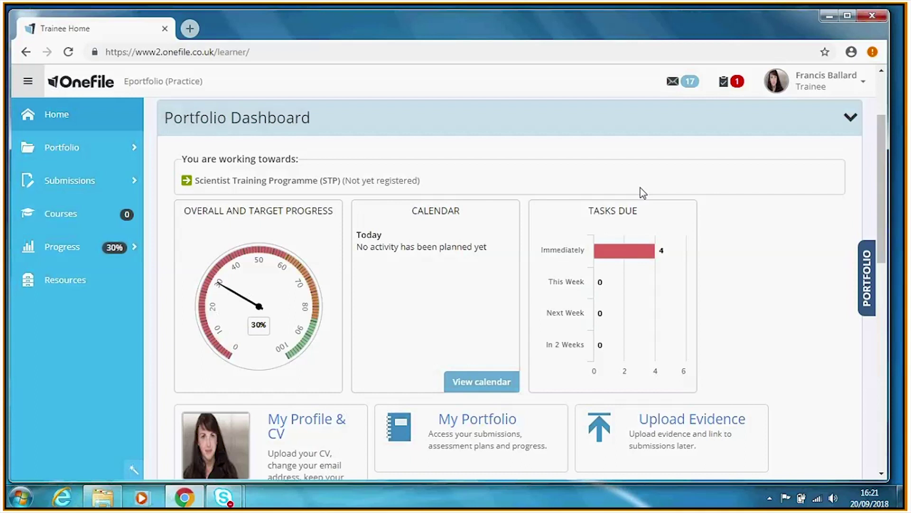
Open the gap analysis and filter it to show all competencies and standards, whatever their completion status
left_click(62, 253)
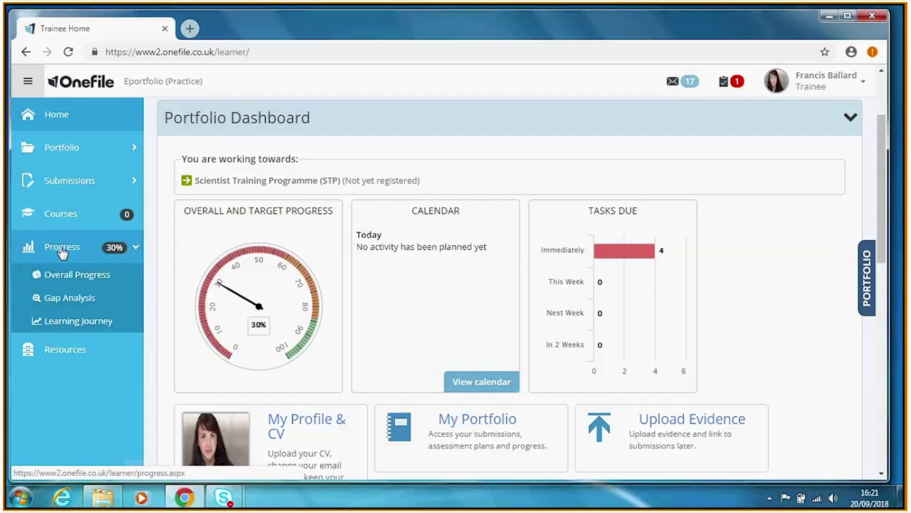
left_click(61, 298)
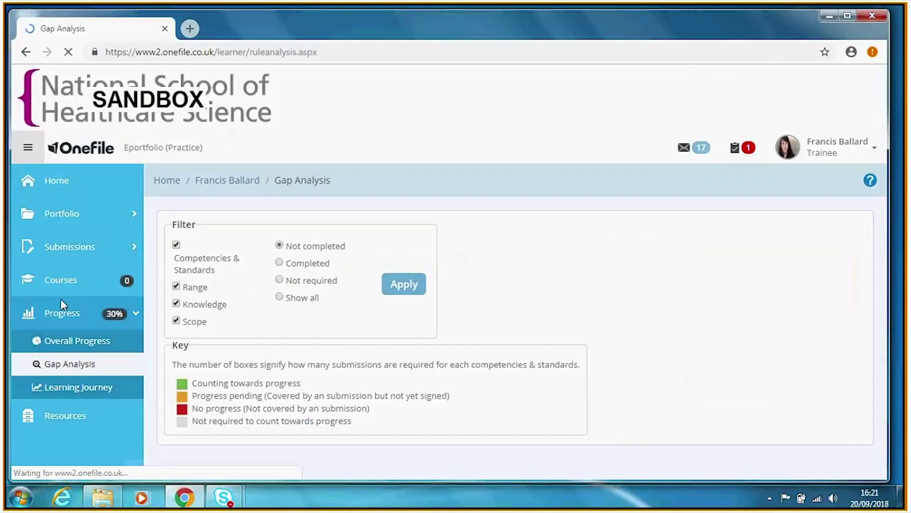
left_click(280, 297)
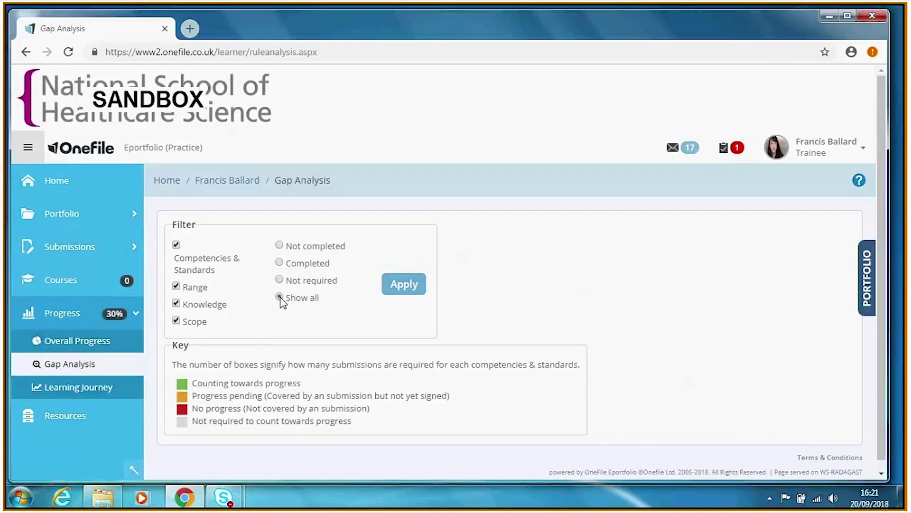
left_click(405, 288)
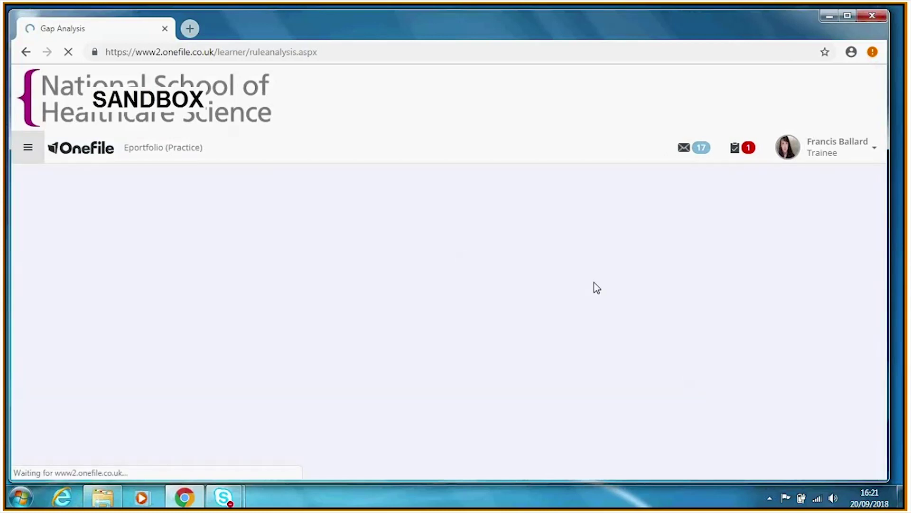
Collapse all units in the gap analysis and expand only the [SLS134] Histocompatibility unit
scroll(593, 281, "down", 3)
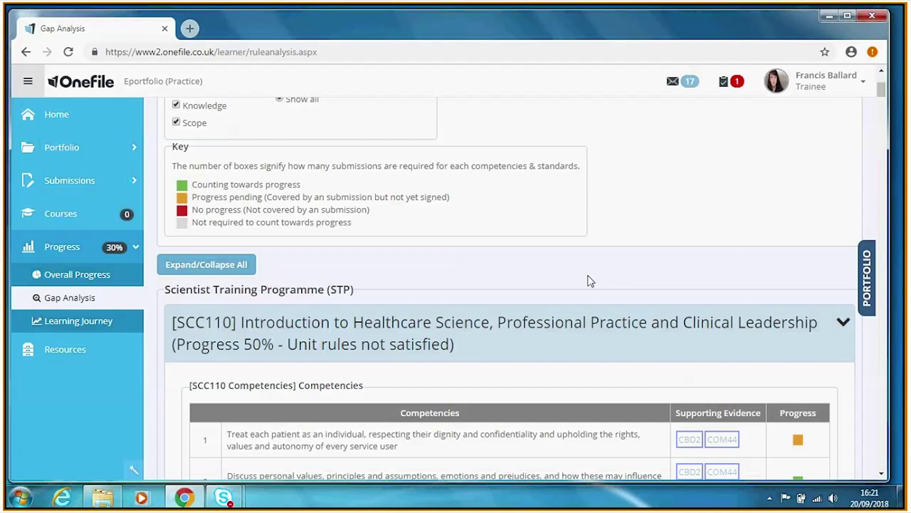
left_click(216, 268)
scroll(405, 281, "down", 1)
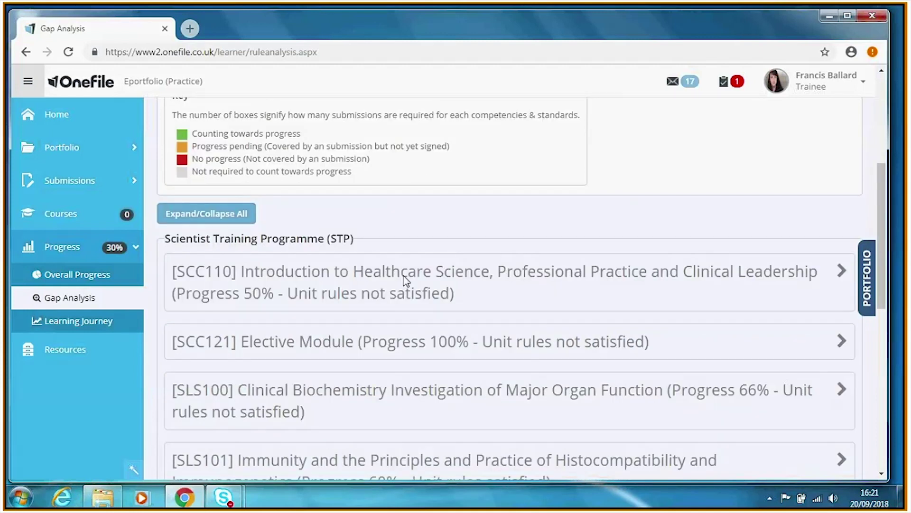
scroll(405, 280, "down", 3)
scroll(405, 281, "down", 4)
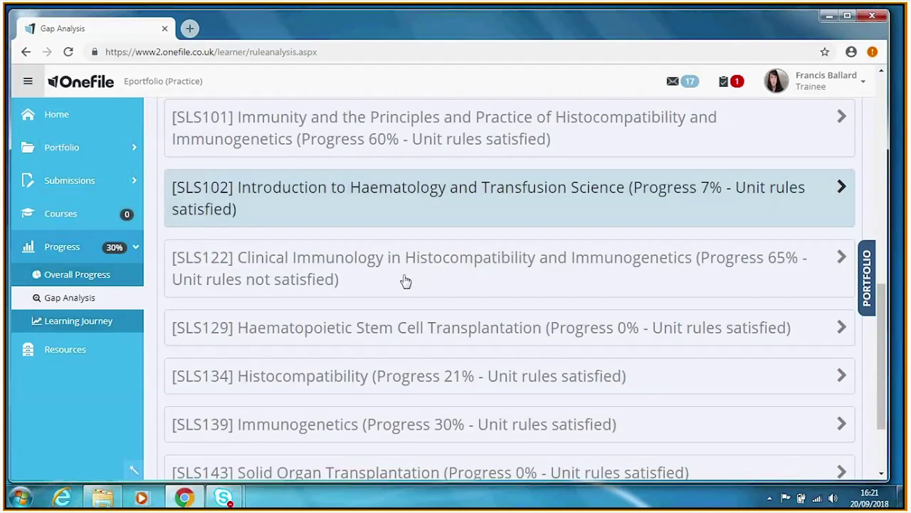
scroll(405, 281, "down", 3)
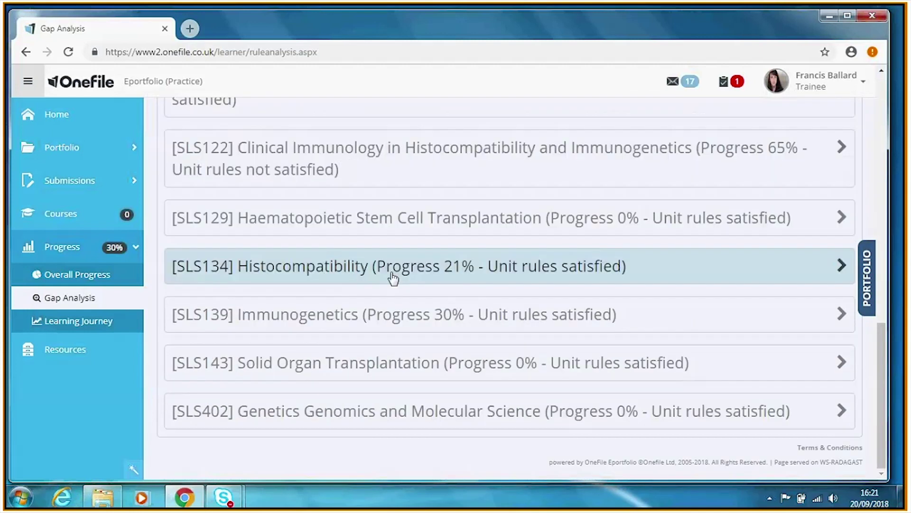
left_click(318, 273)
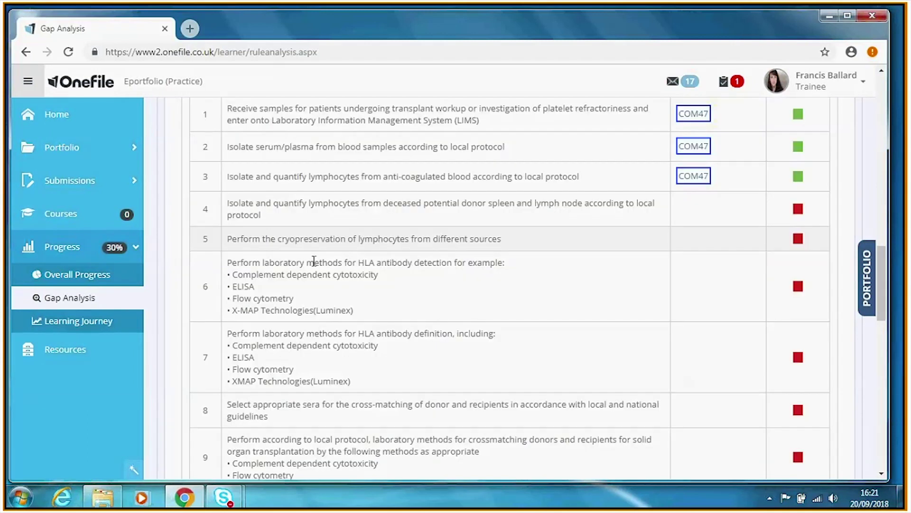
Examine the Histocompatibility unit's required case-based discussions and DOPS/OCEs, and highlight the description of DOPS 1
scroll(313, 261, "down", 5)
scroll(313, 261, "down", 6)
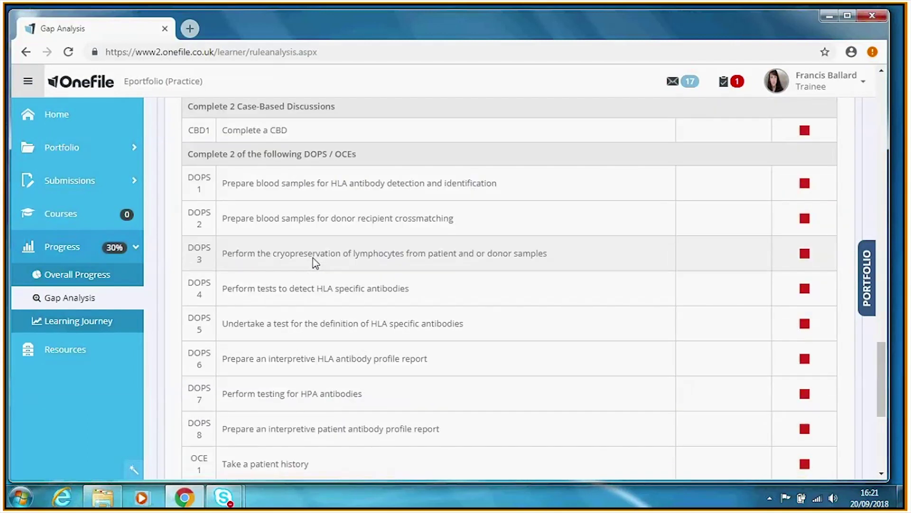
scroll(313, 259, "up", 1)
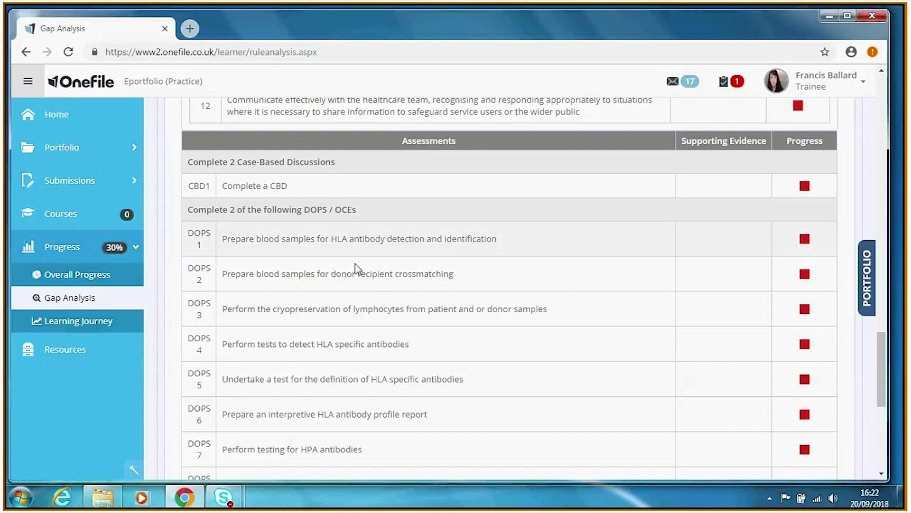
scroll(368, 277, "down", 1)
scroll(368, 277, "down", 1)
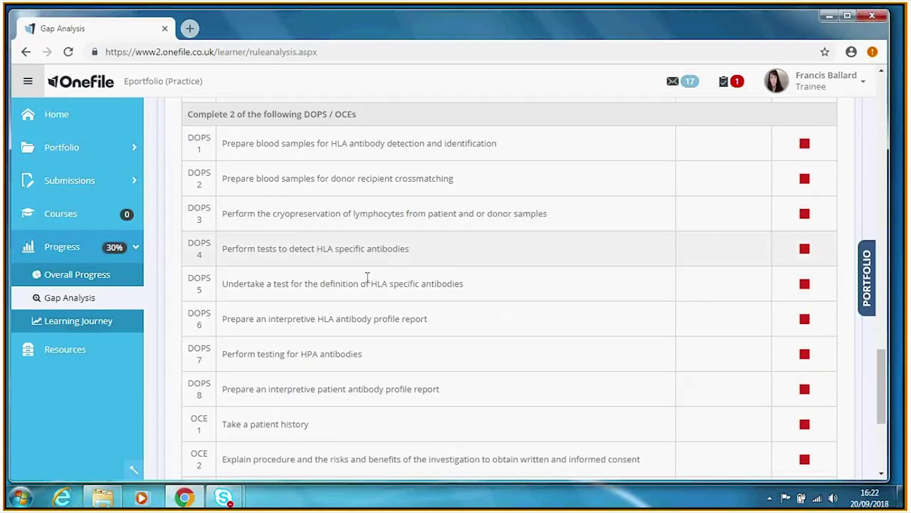
scroll(368, 277, "down", 2)
scroll(368, 278, "up", 4)
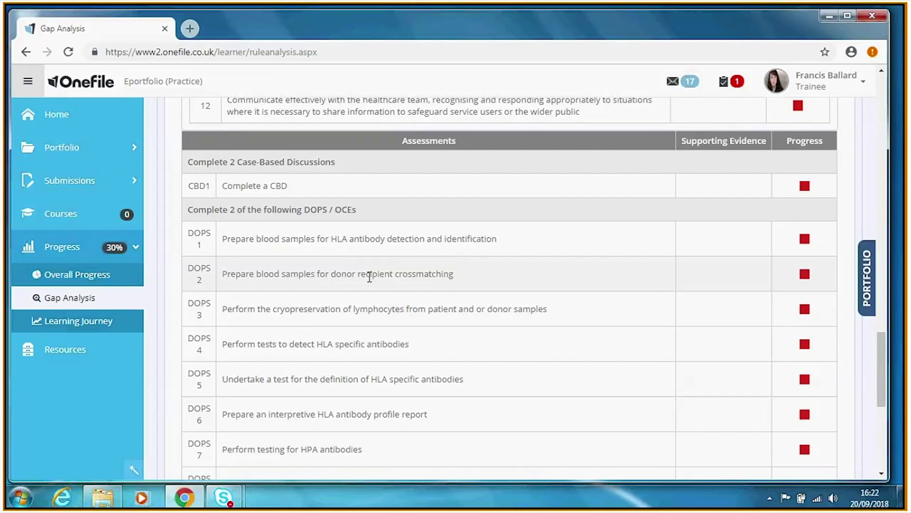
left_click_drag(499, 239, 222, 241)
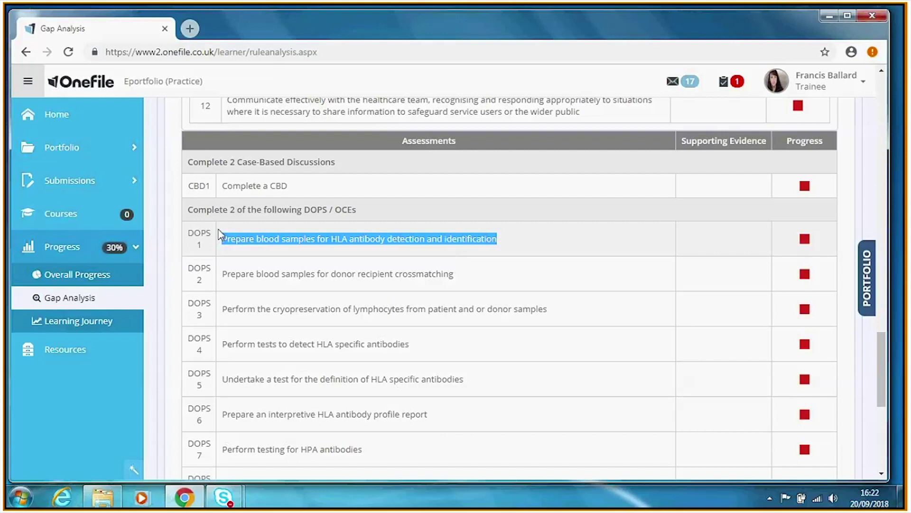
Open the Assessment feedback forms folder within STP Trainee Resources in the centre resources
left_click(60, 351)
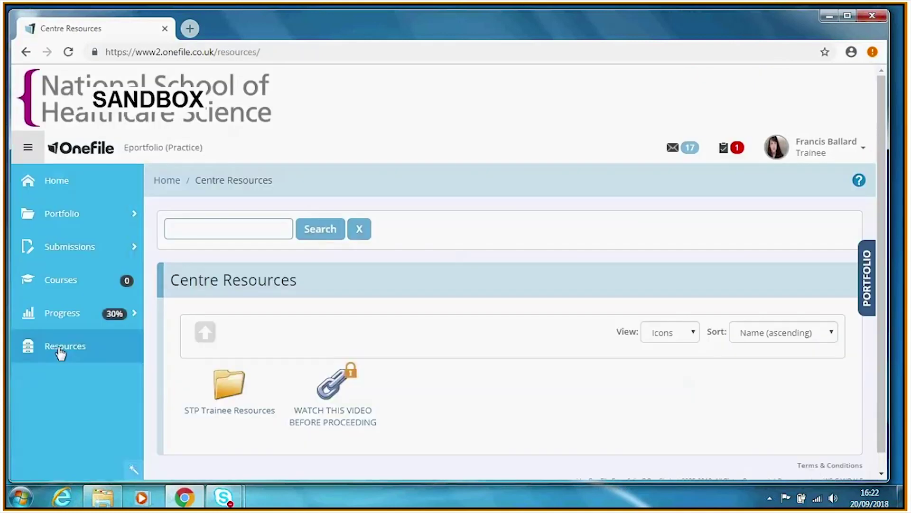
left_click(230, 391)
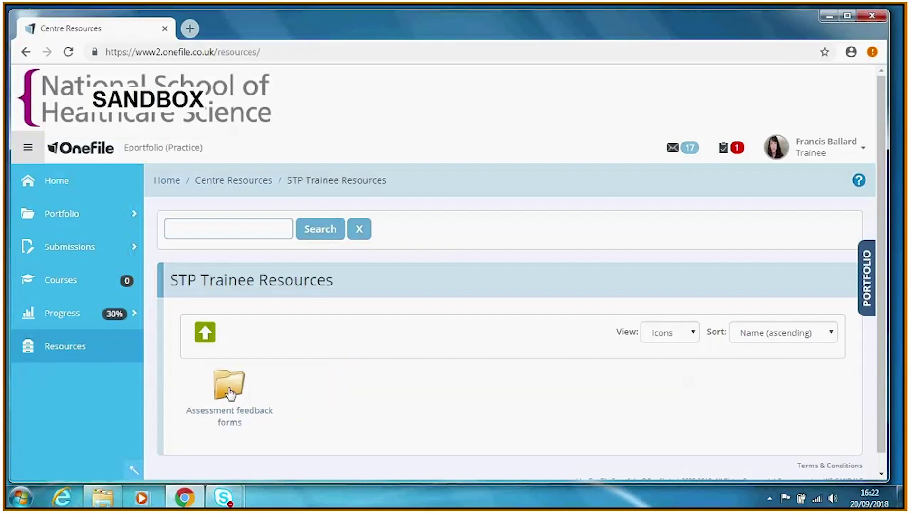
double_click(230, 416)
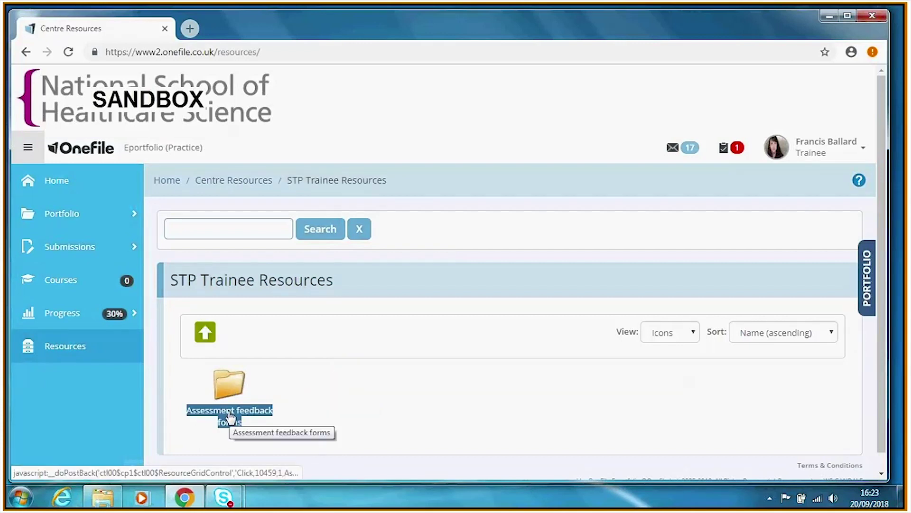
Download the DOPS Assessment Proforma document and dismiss the download notice
scroll(531, 366, "down", 1)
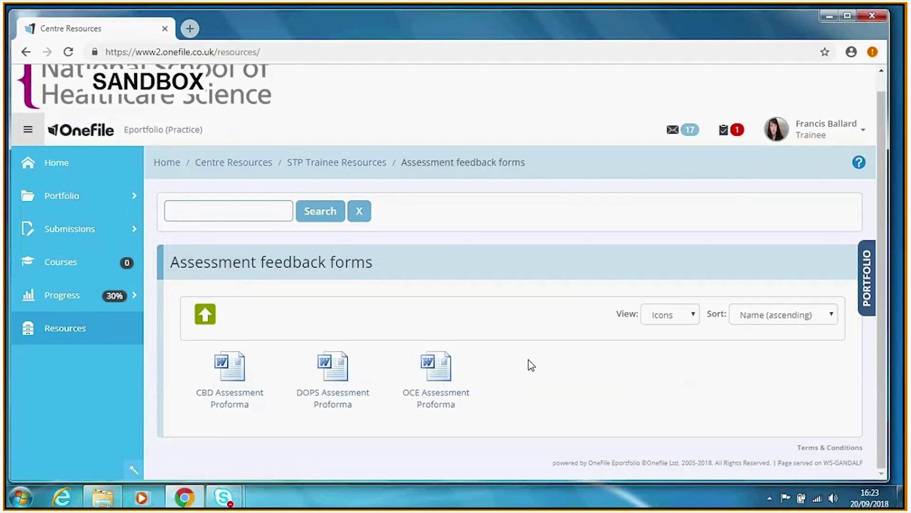
double_click(336, 396)
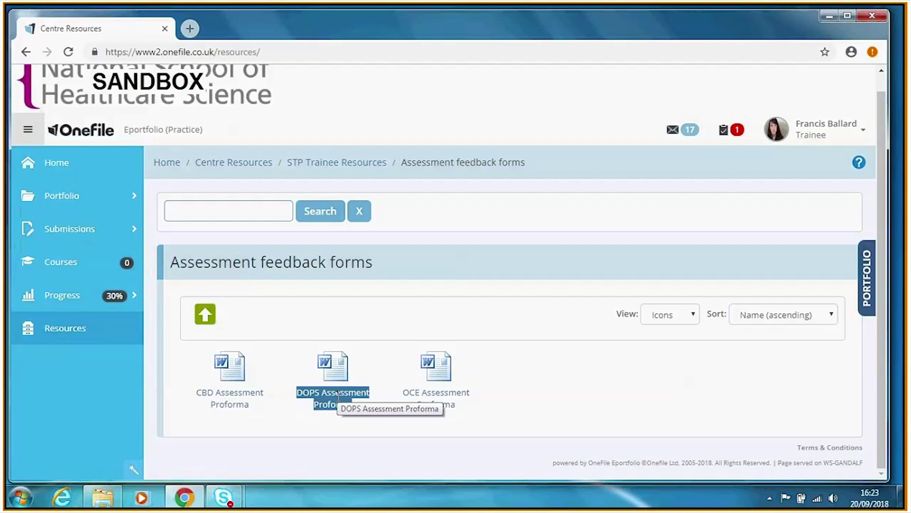
double_click(338, 394)
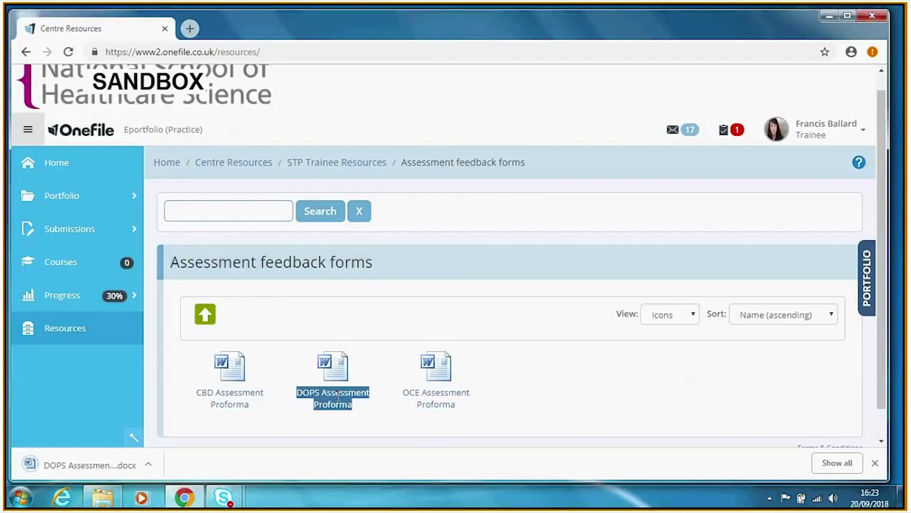
left_click(795, 414)
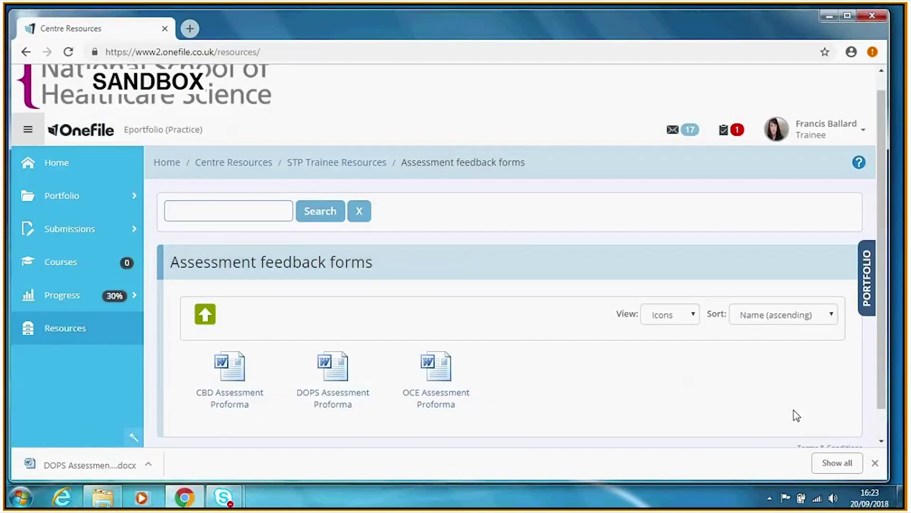
left_click(876, 464)
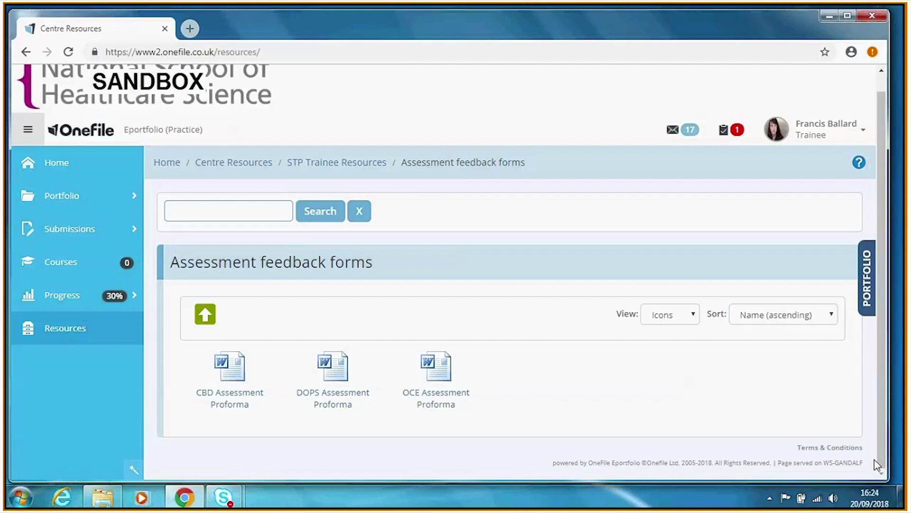
Start a new submission with the primary method DOPS and the title "Histocompatibility DOPS 1"
left_click(51, 234)
left_click(88, 313)
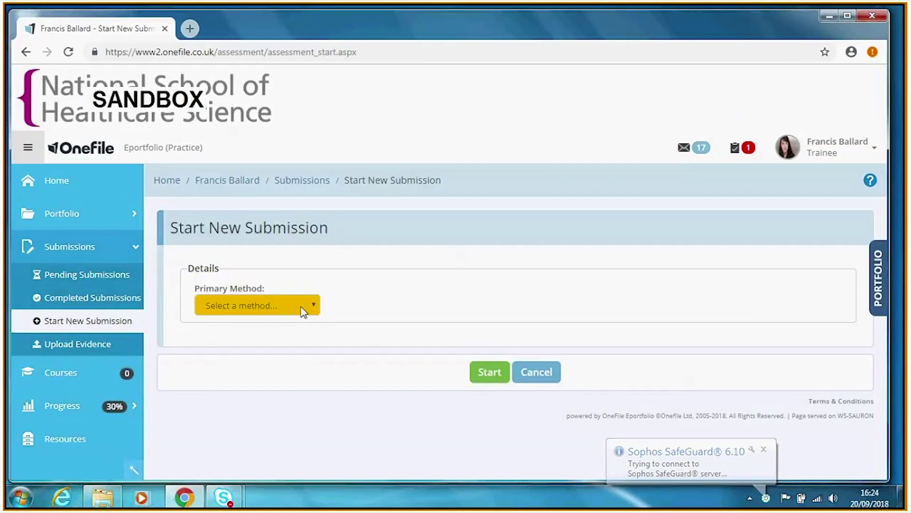
left_click(302, 308)
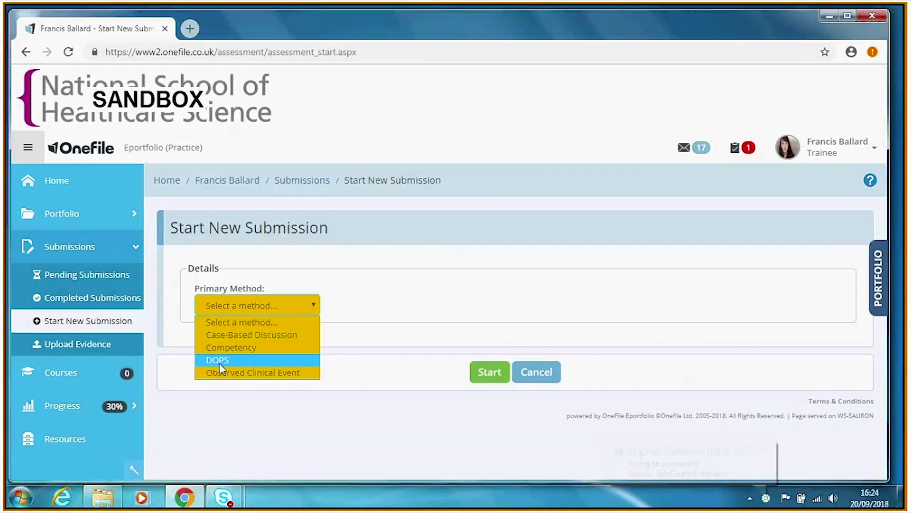
key("Escape")
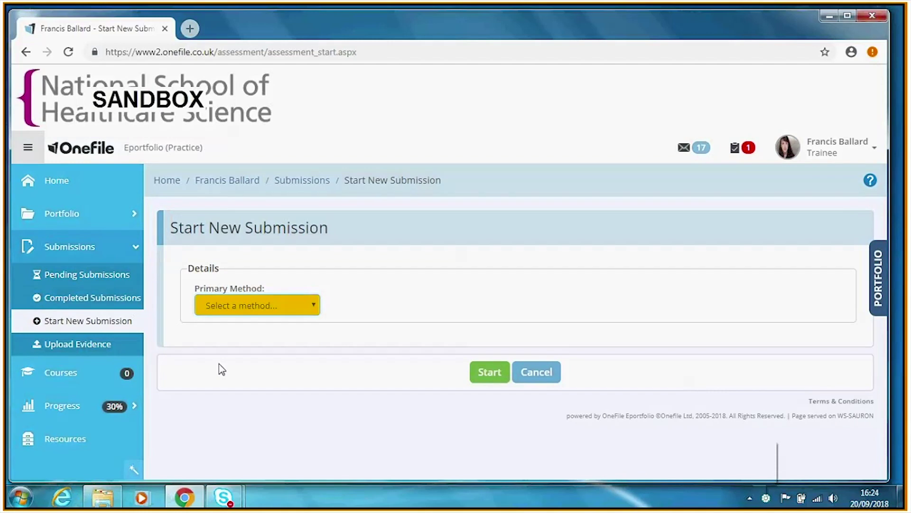
left_click(478, 304)
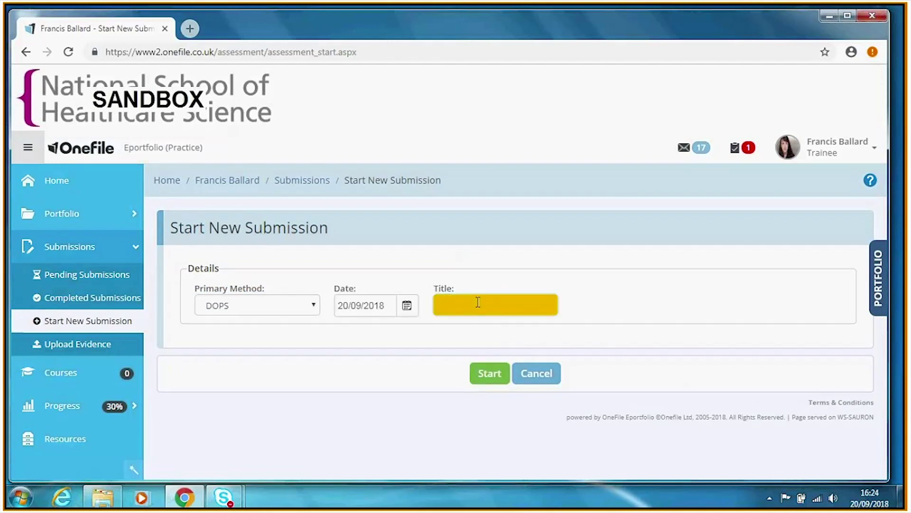
type("Histocompatibility DOPS 1")
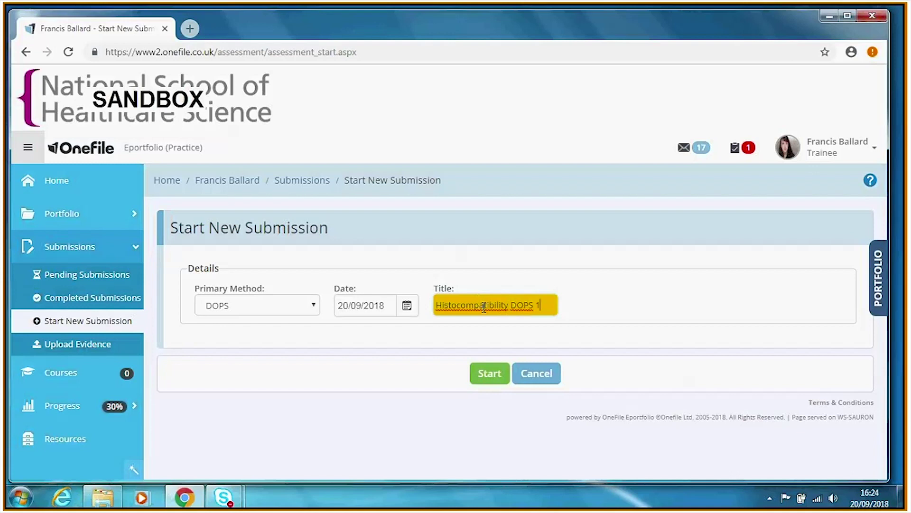
left_click(489, 375)
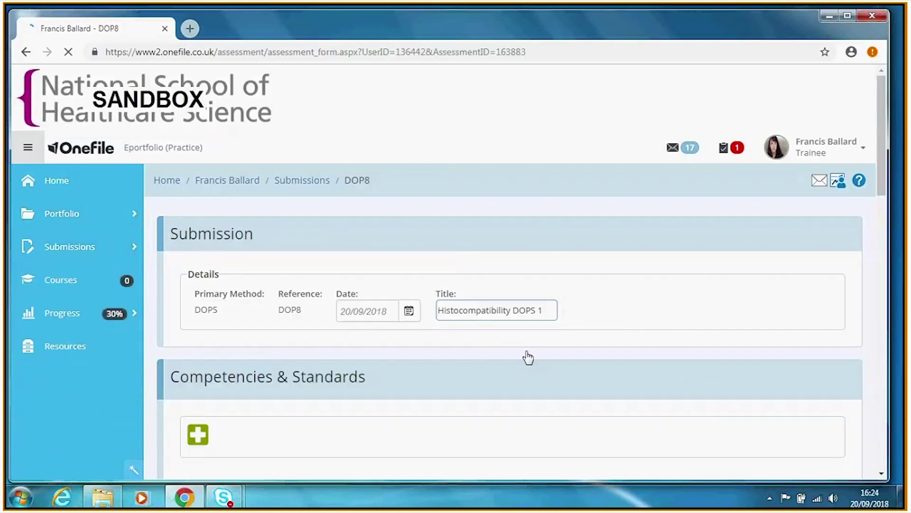
Open the submission's competencies and standards selection and expand the [SLS134] Histocompatibility unit
scroll(546, 324, "down", 4)
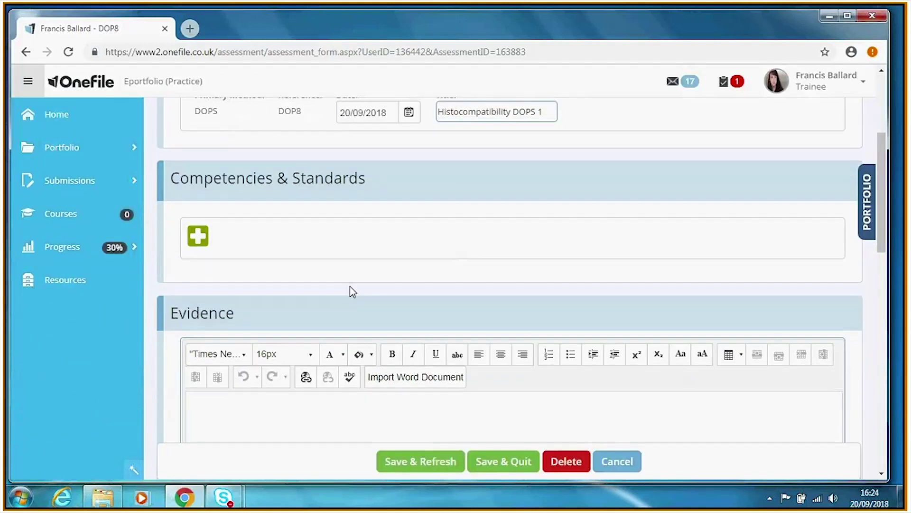
left_click(201, 240)
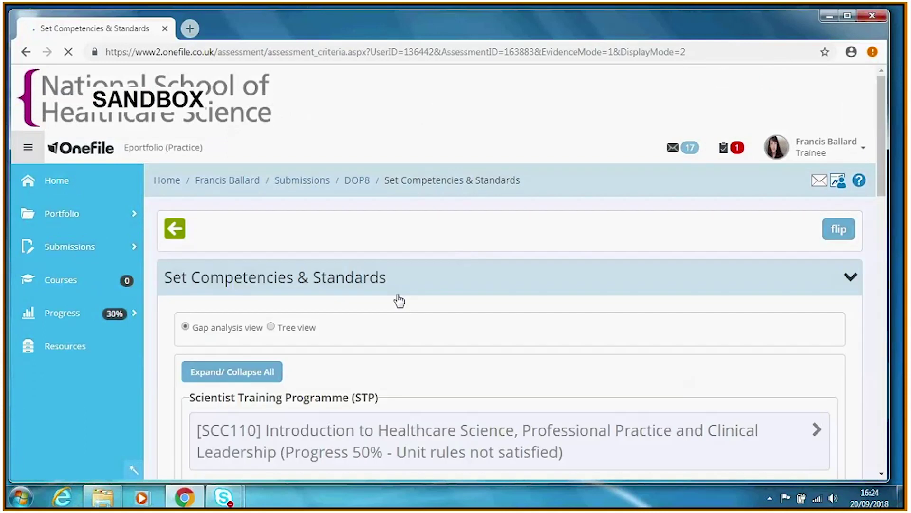
scroll(399, 300, "down", 10)
scroll(453, 360, "down", 3)
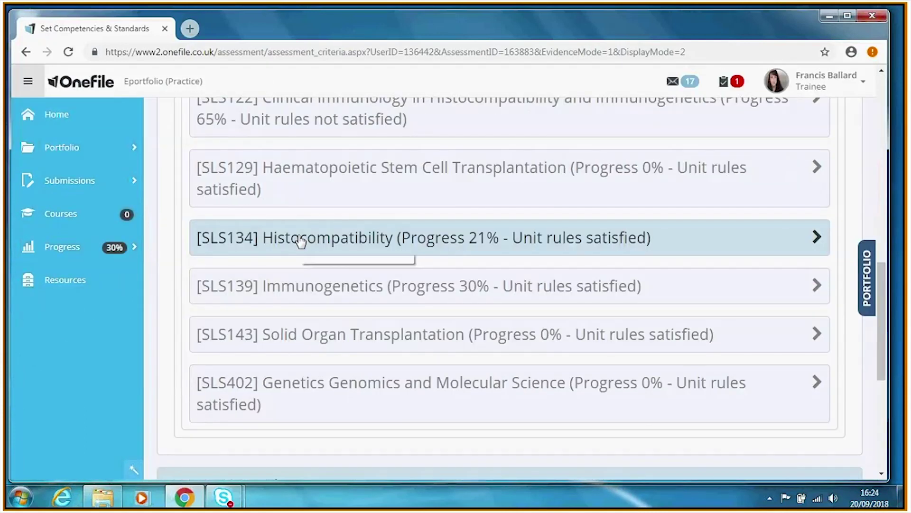
left_click(300, 240)
Select DOPS 1, "Prepare blood samples for HLA antibody detection and identification", then save the selection and return to the submission
scroll(301, 239, "down", 10)
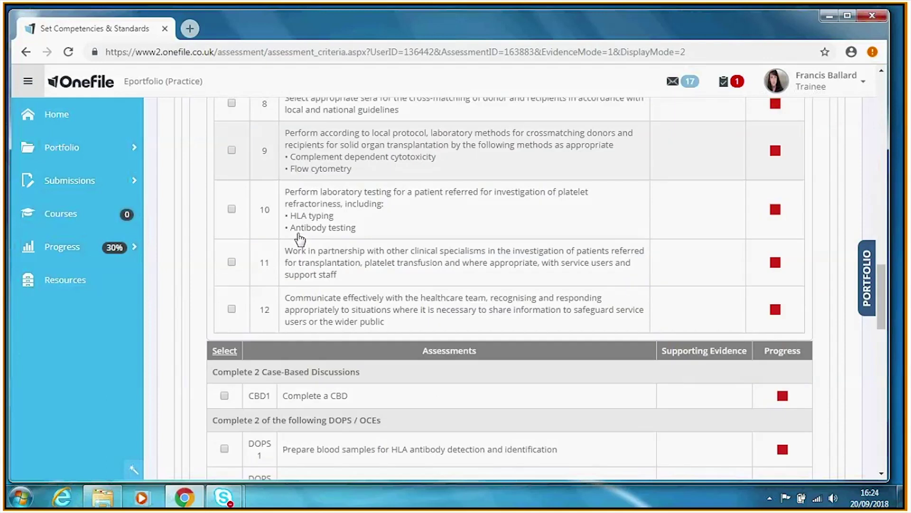
scroll(300, 240, "down", 4)
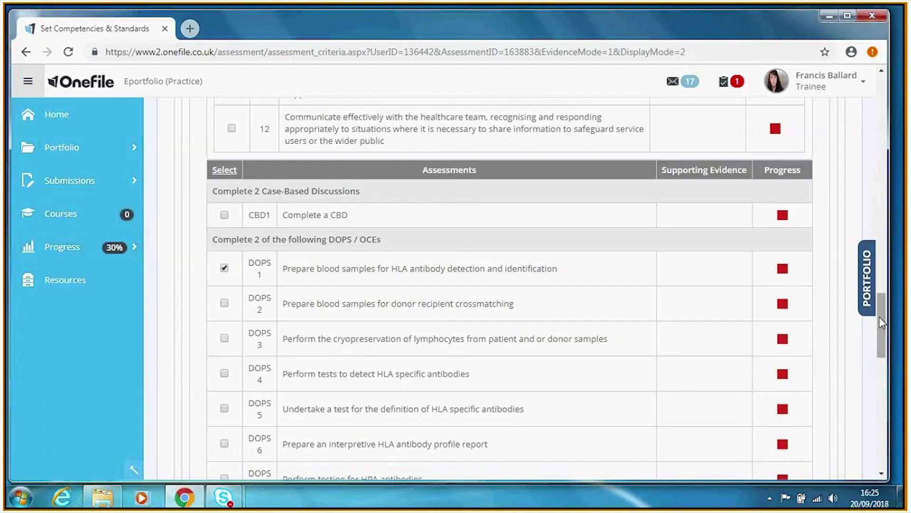
scroll(882, 334, "down", 1)
left_click_drag(882, 337, 892, 451)
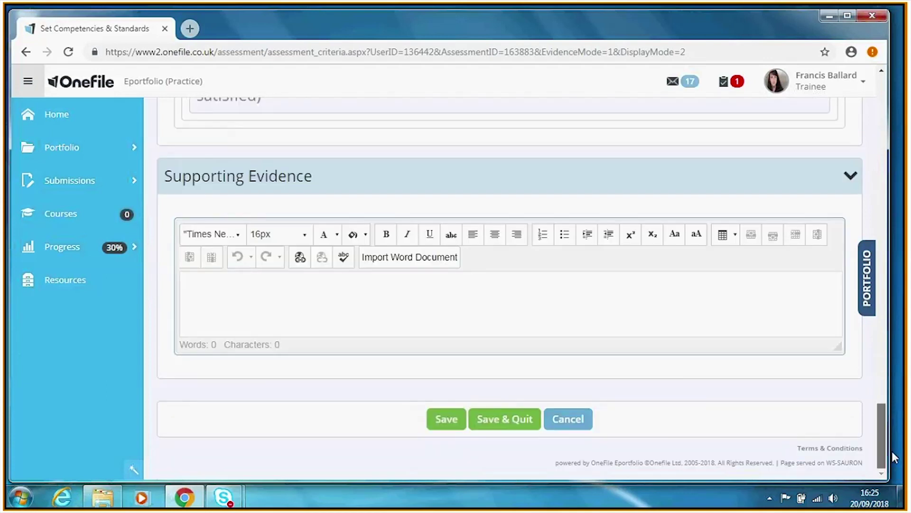
left_click(518, 420)
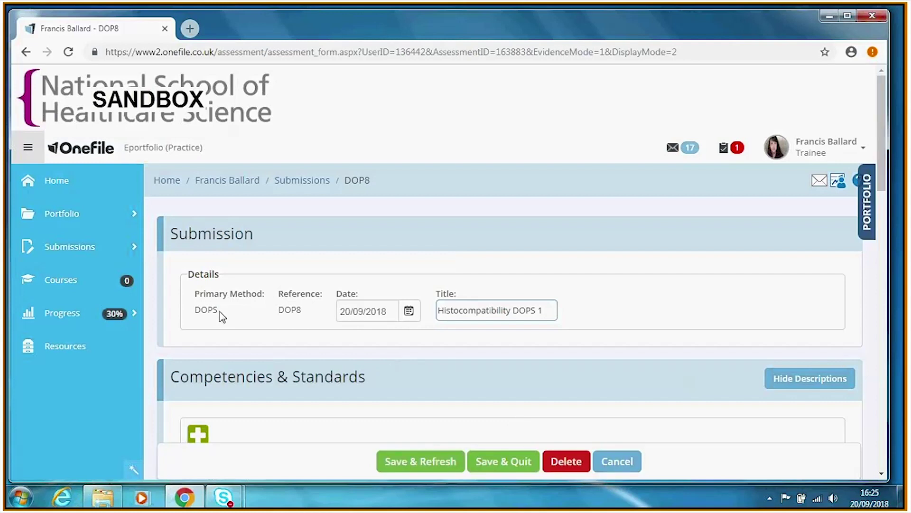
Begin the submission's evidence text with "Please provide me with feedback on"
triple_click(500, 310)
scroll(508, 285, "down", 5)
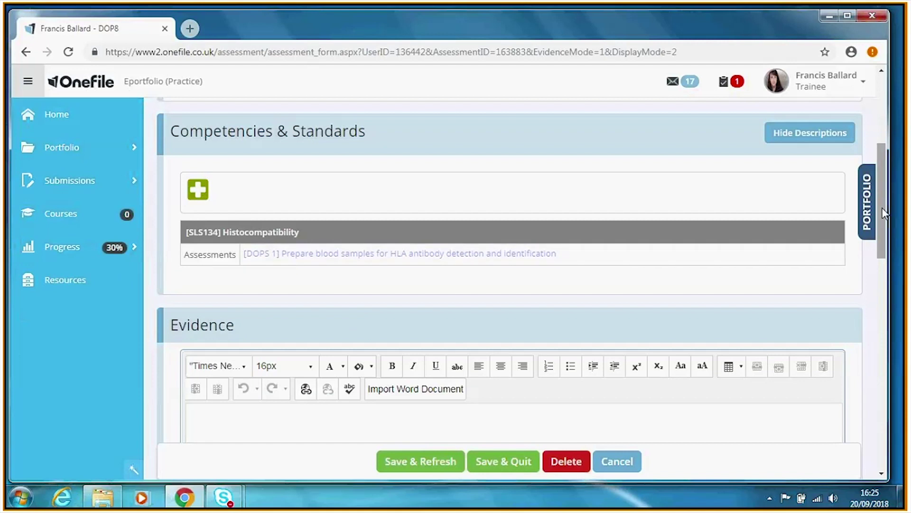
left_click_drag(879, 211, 882, 241)
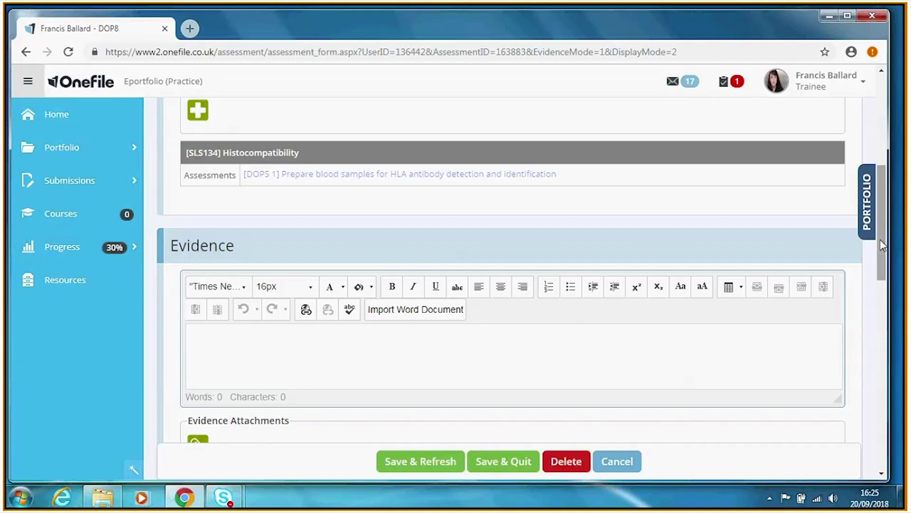
left_click_drag(882, 245, 883, 249)
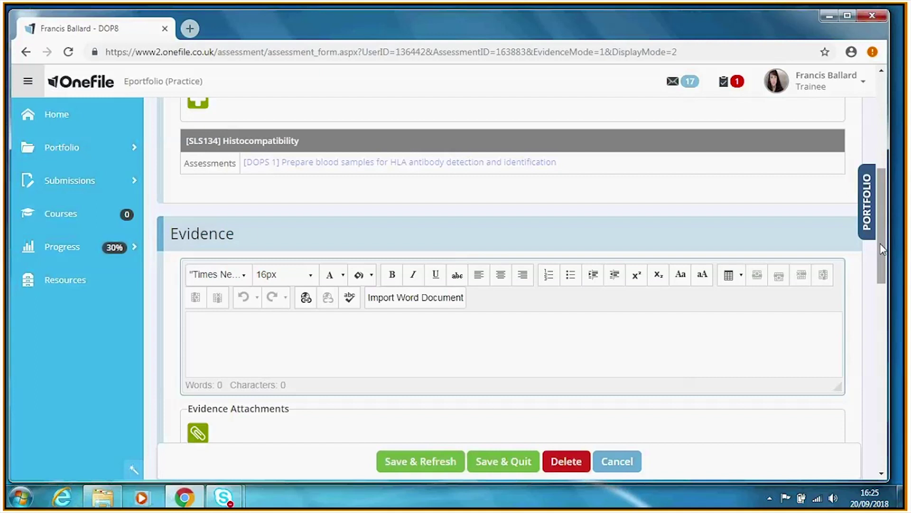
left_click(526, 343)
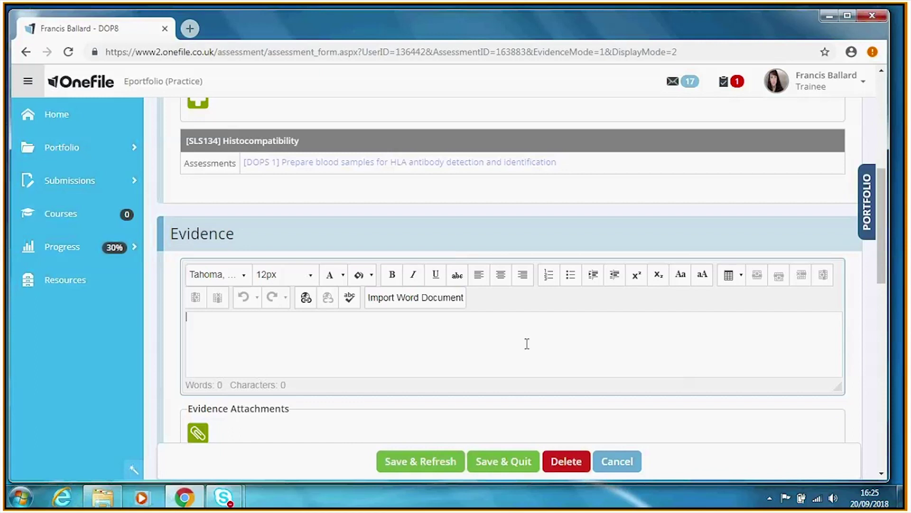
type("Please provide me with feedback on")
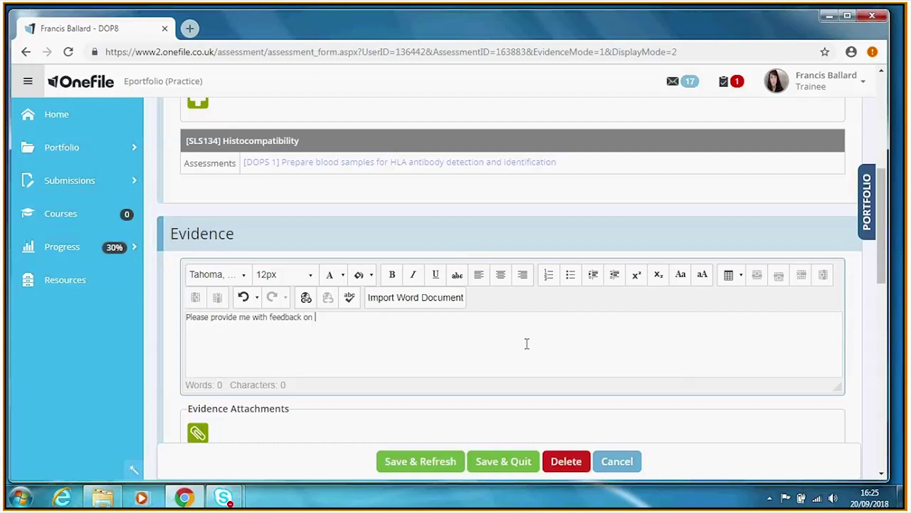
Complete the evidence sentence with "DOPS 1 Prepare blood samples for HLA antibody detection and identification which we are planning to do on Sept 30."
key("alt+f")
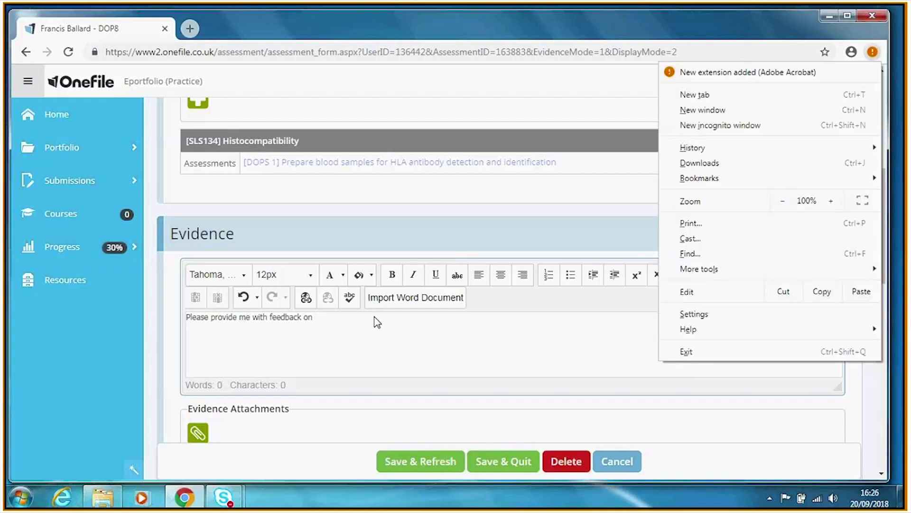
key("Escape")
type("DOPS ")
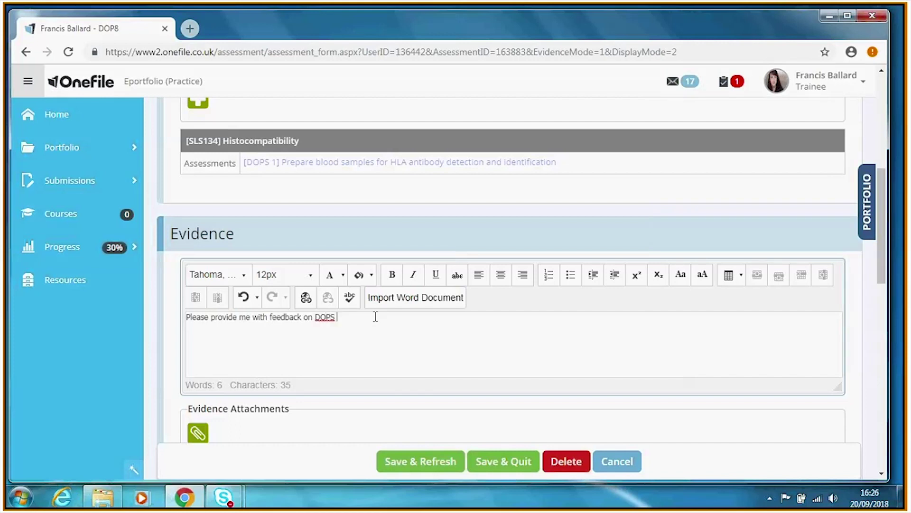
type("1")
type("Prepare blood samples for HLA antibody detection and identification")
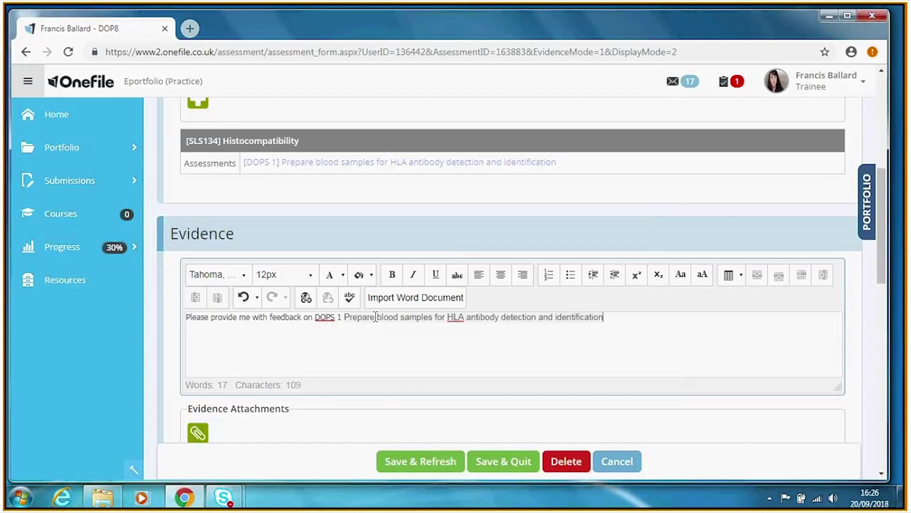
type("which we are planning")
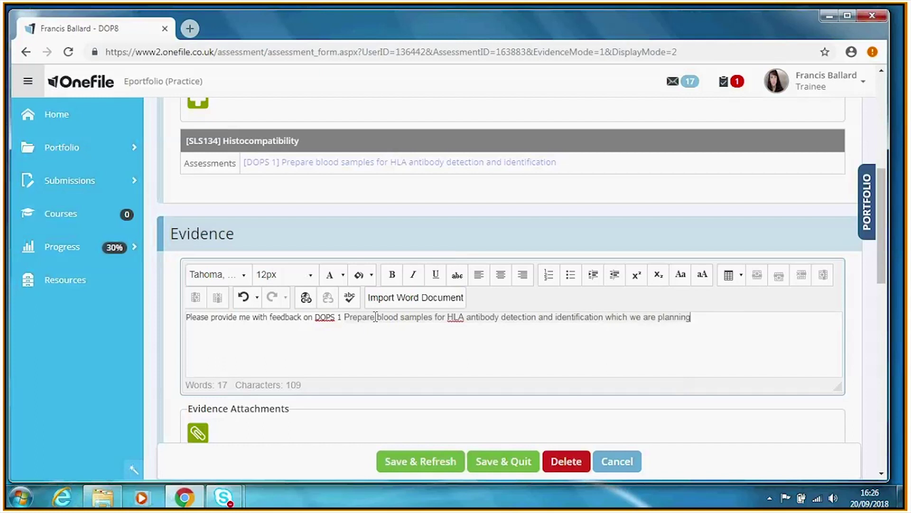
type(" to do on Sept 30.")
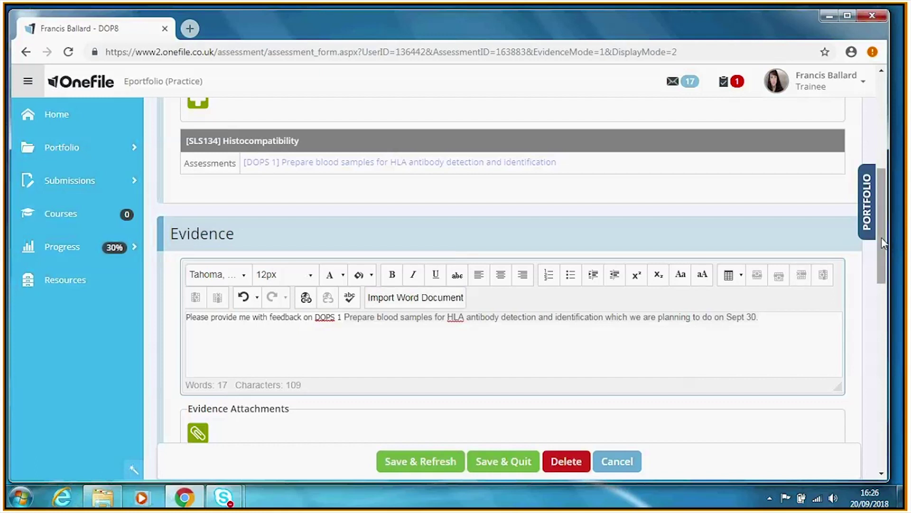
Upload the DOPS Assessment Proforma document from the Downloads folder as evidence and attach it to the submission
left_click_drag(881, 238, 882, 271)
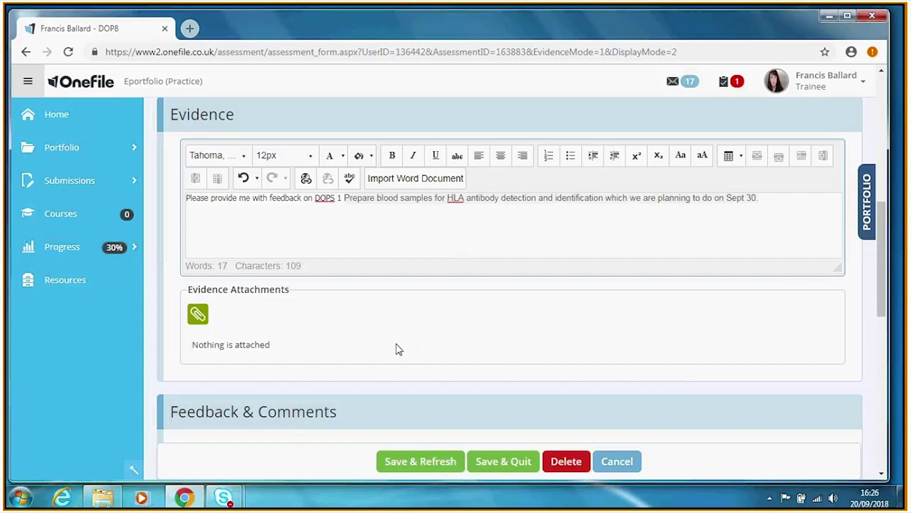
left_click(198, 315)
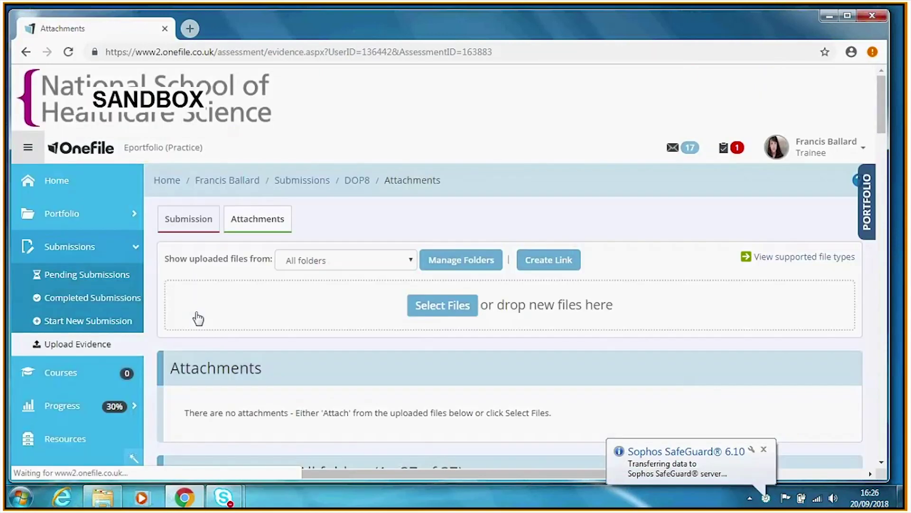
left_click(443, 305)
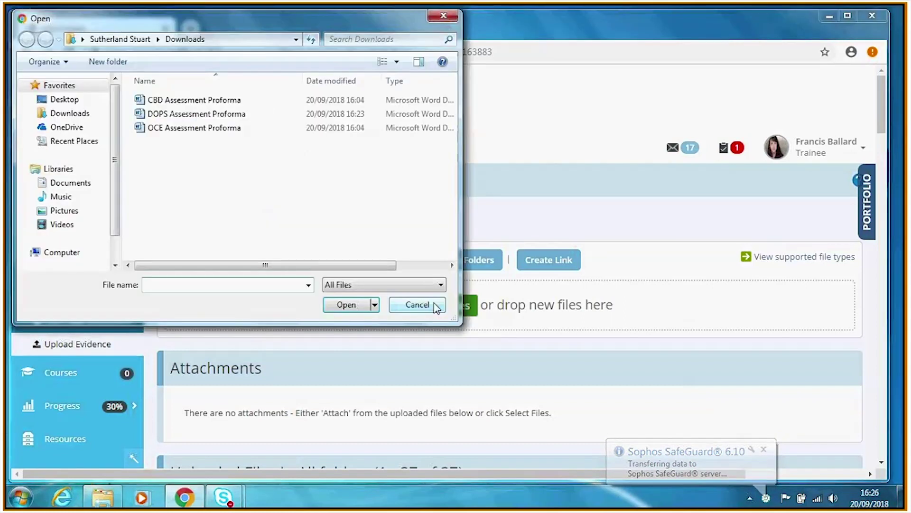
double_click(179, 115)
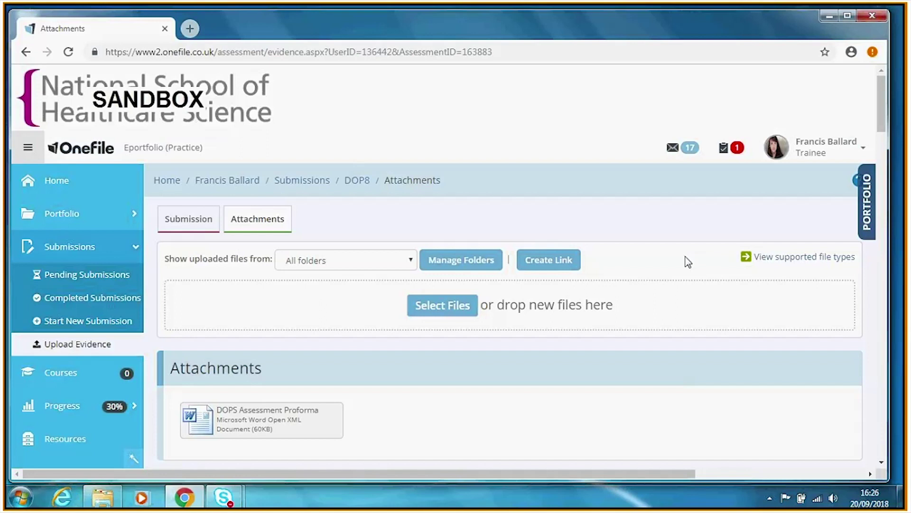
scroll(689, 262, "down", 2)
scroll(688, 262, "down", 3)
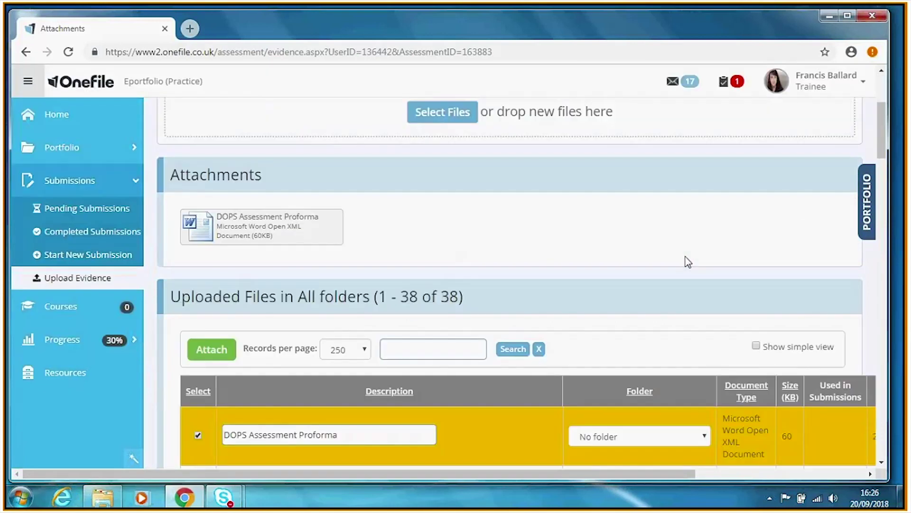
scroll(704, 328, "down", 3)
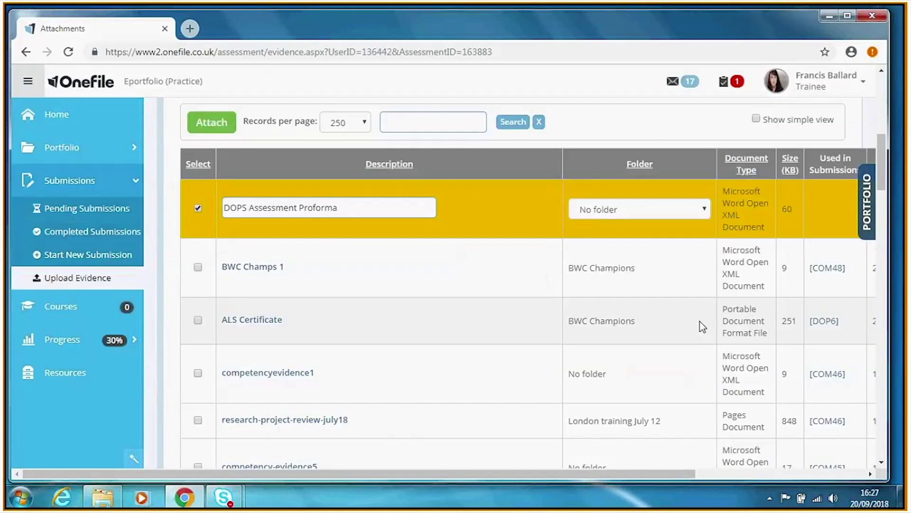
scroll(701, 323, "down", 15)
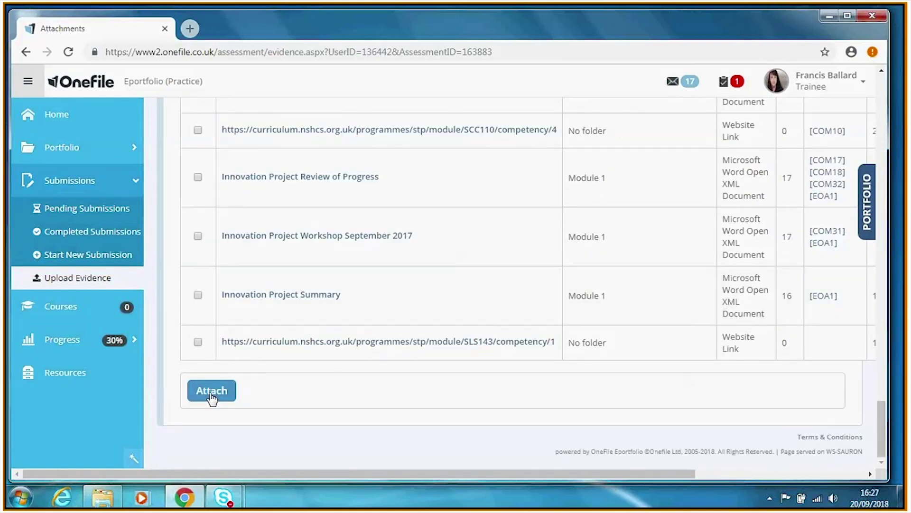
left_click(212, 392)
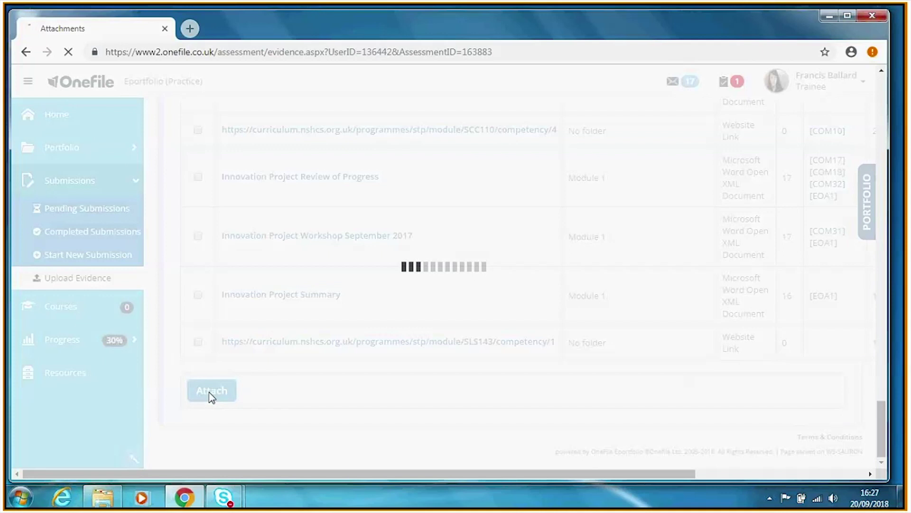
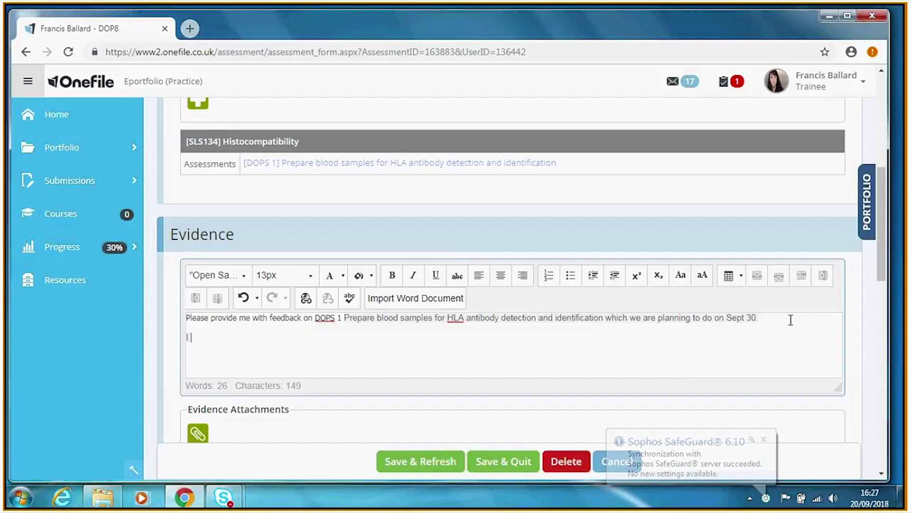
Add a second evidence paragraph reading "I attach a copy of the DOPS feedback form for you to use in your feedback."
type("py of")
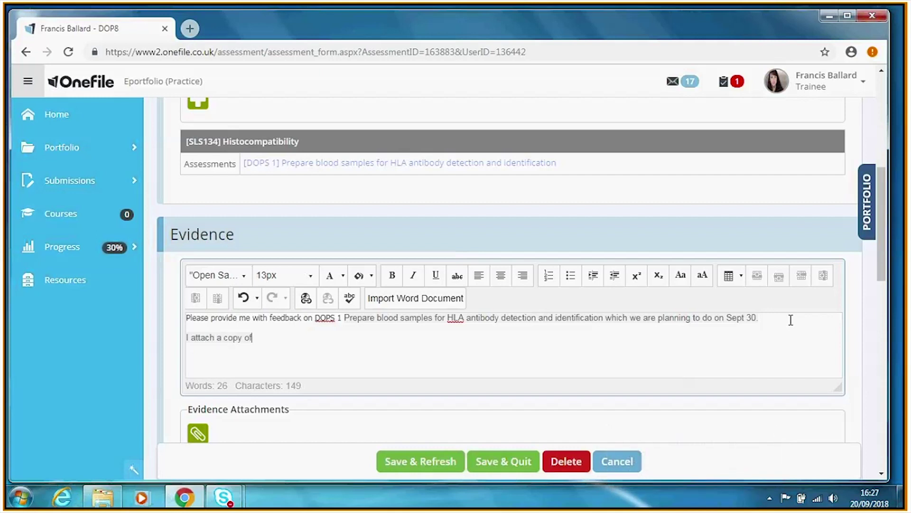
type(" the DOPS feedback form ")
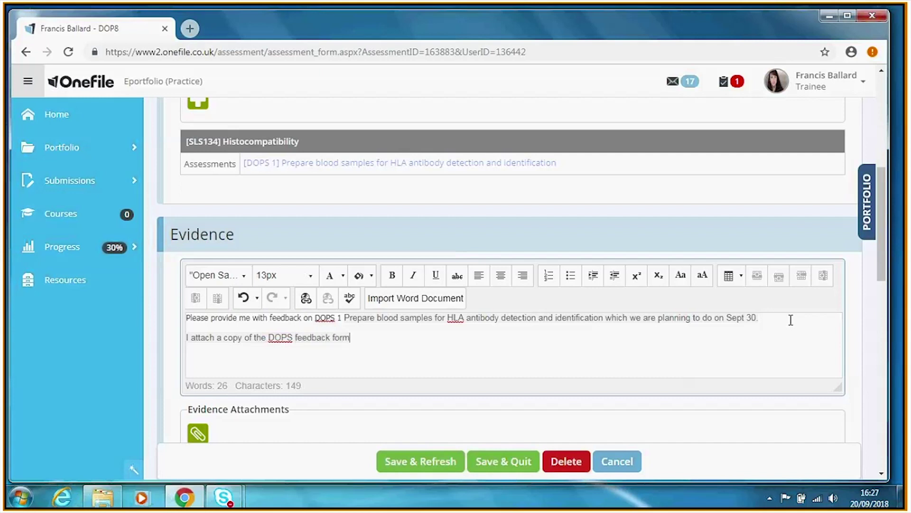
type("for you to use in your fe")
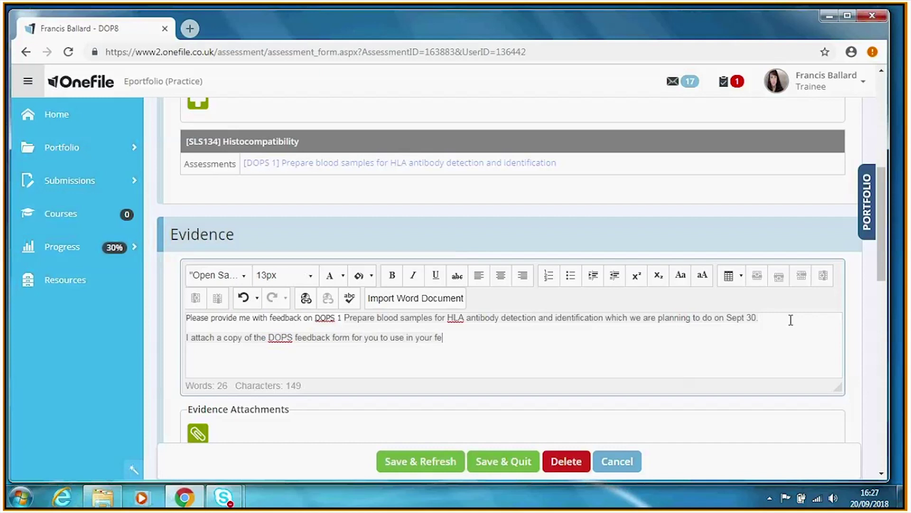
type("edback.")
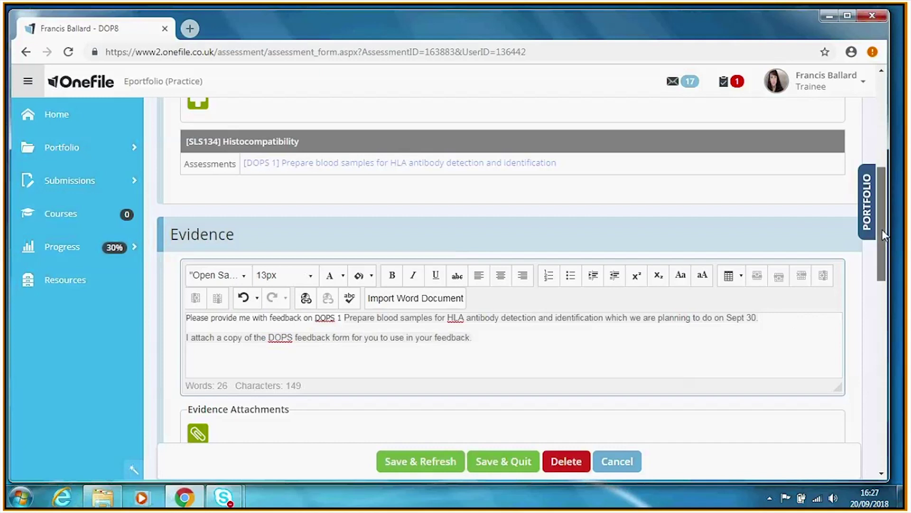
Sign the trainee declaration as completed, then save and quit the submission
left_click_drag(884, 235, 884, 417)
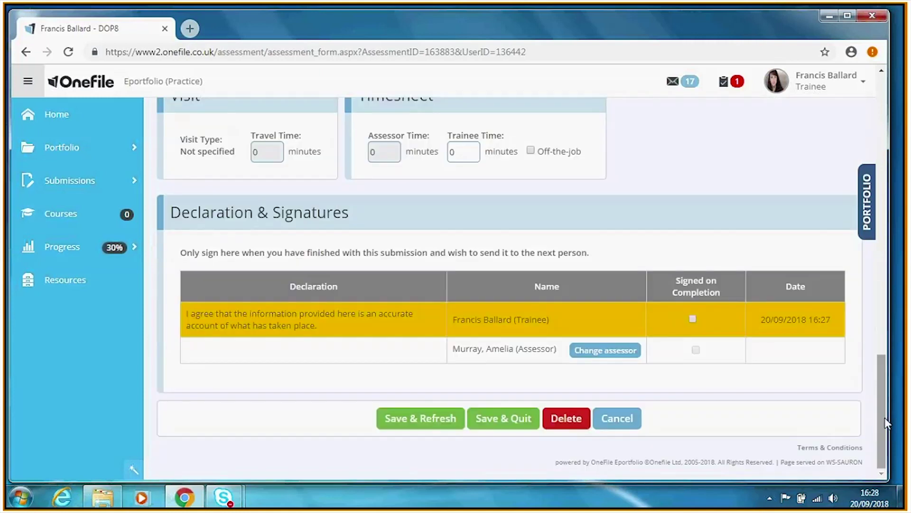
left_click(693, 319)
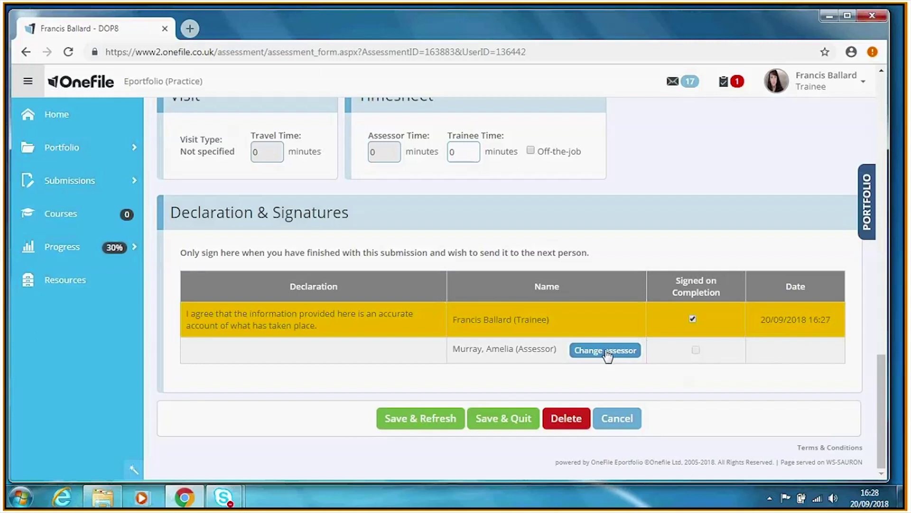
left_click(500, 420)
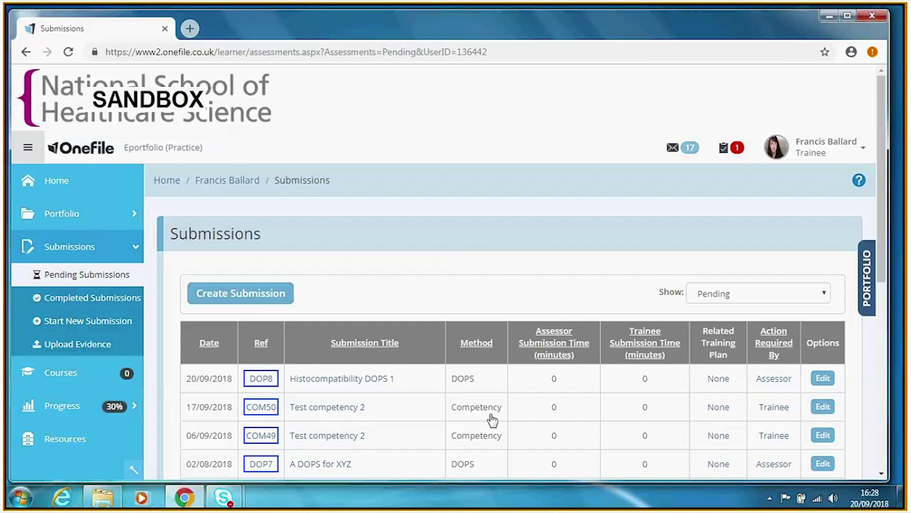
Log out of the trainee account and open the STP Training Officer's Eportfolio from the keychain accounts
left_click(864, 148)
left_click(704, 430)
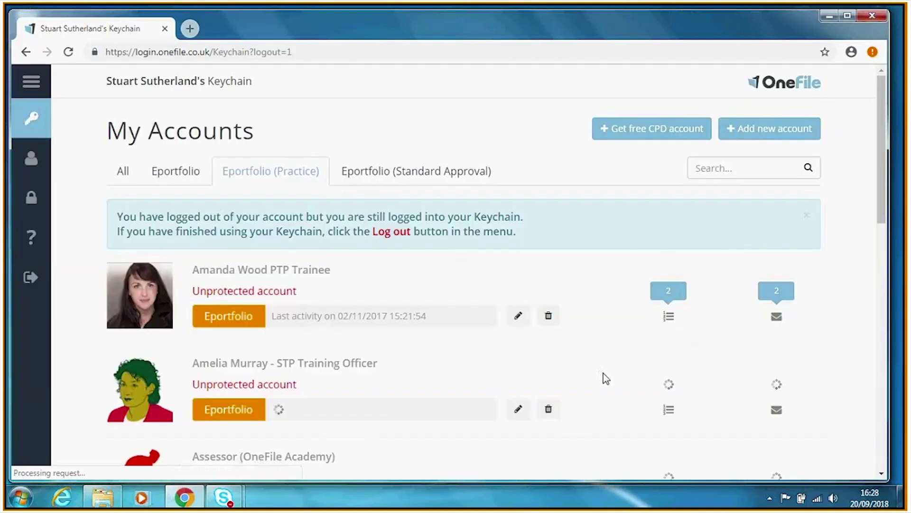
scroll(497, 342, "down", 2)
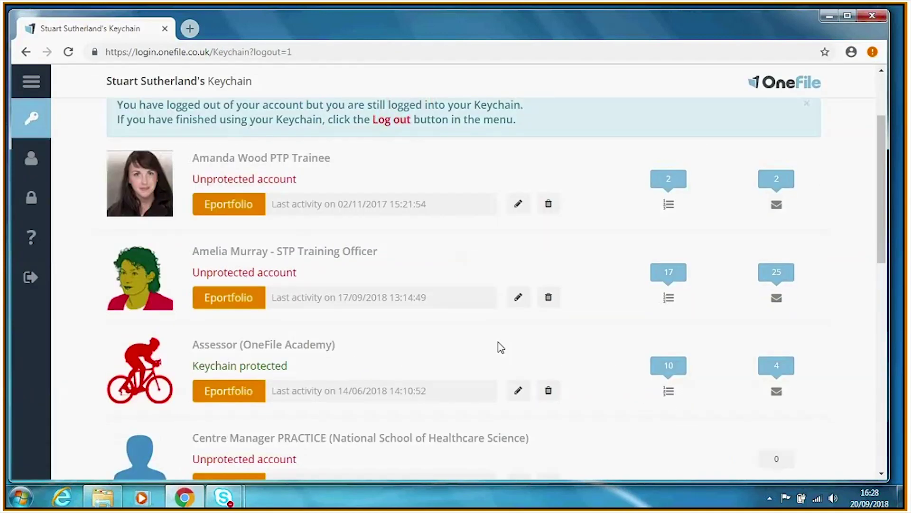
left_click(272, 236)
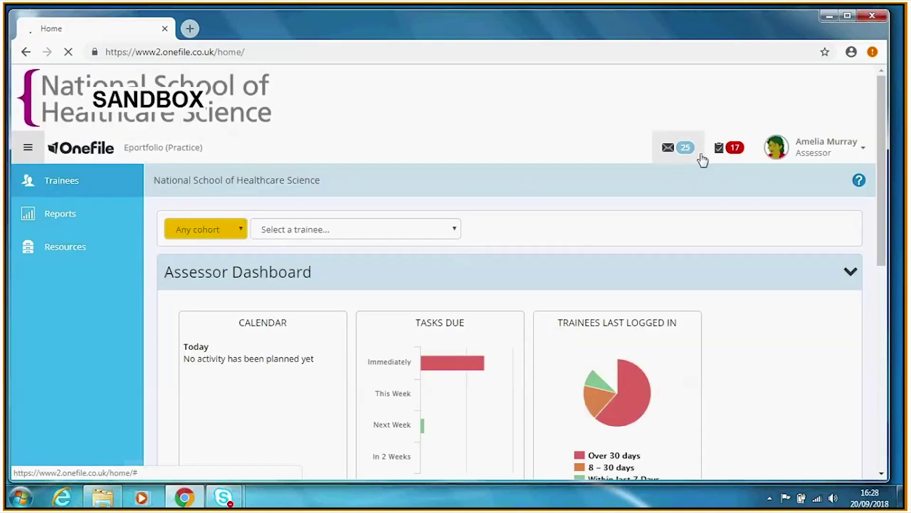
Open the pending signature task for the trainee's Histocompatibility DOPS 1 submission and review its evidence text and attached DOPS Assessment Proforma
left_click(728, 152)
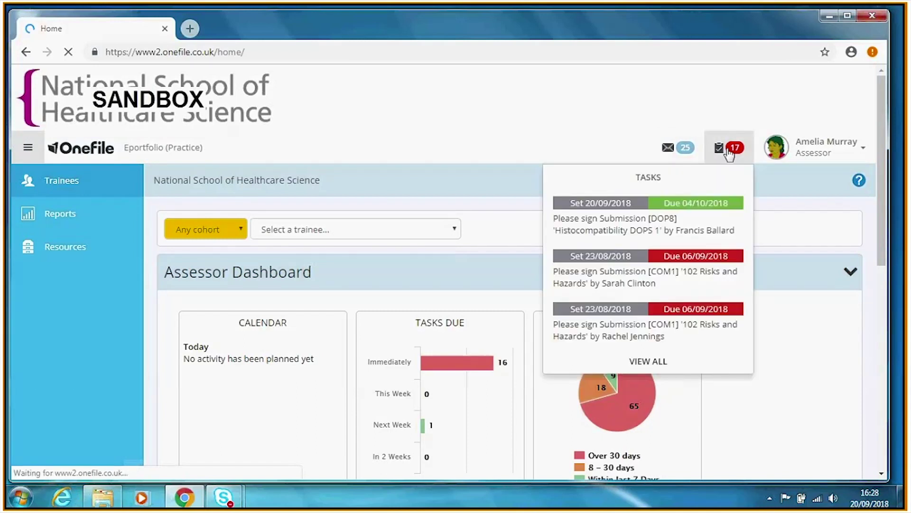
left_click(621, 236)
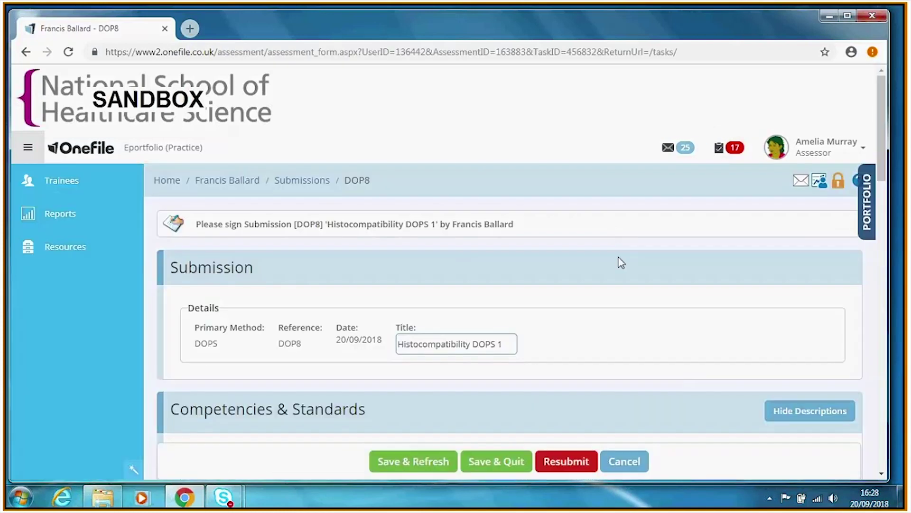
scroll(619, 260, "down", 7)
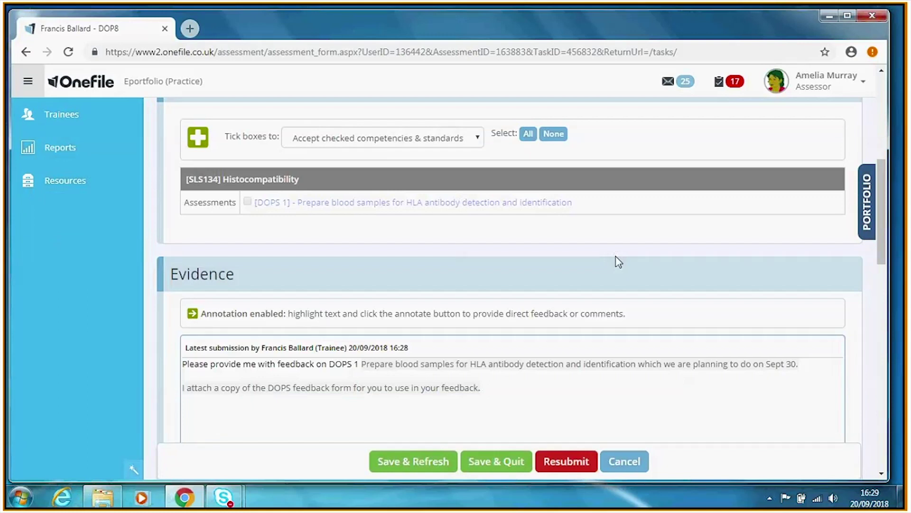
scroll(619, 262, "down", 4)
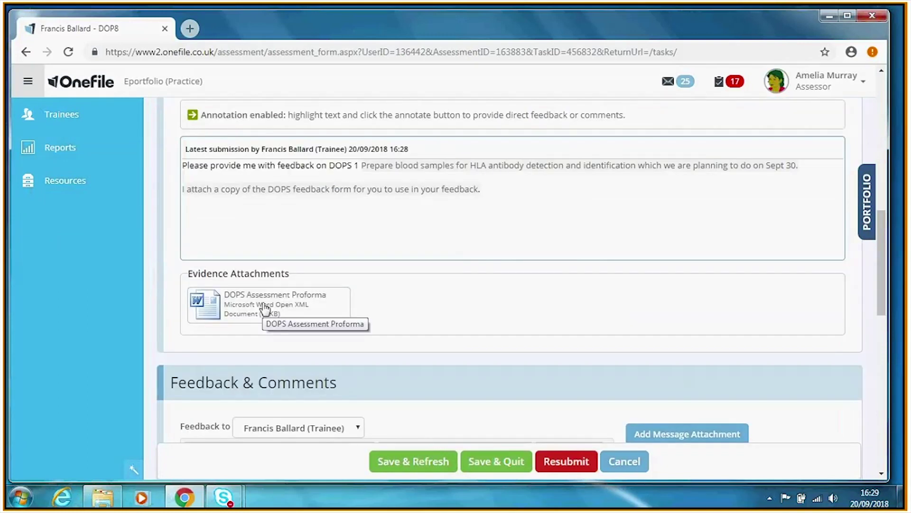
scroll(362, 289, "down", 3)
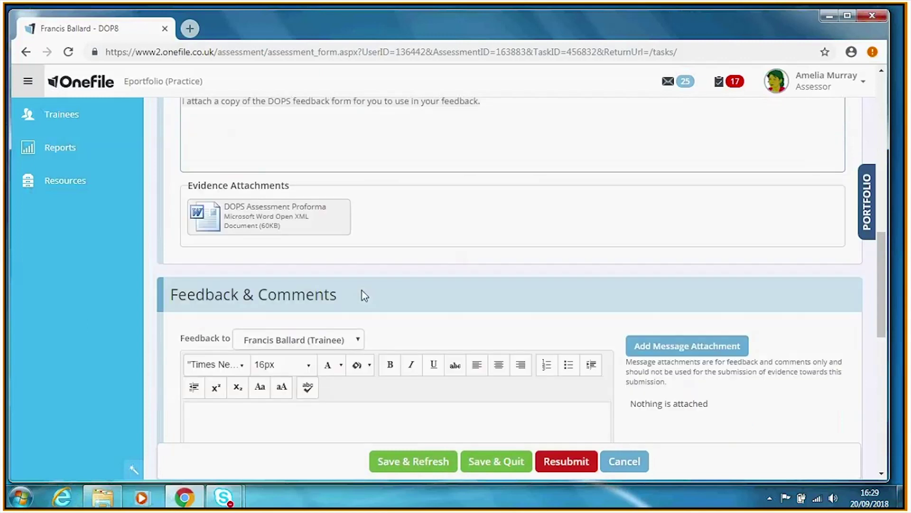
Examine the submission's feedback comments area, message attachment option, evidence attachment and assessor declaration
scroll(362, 290, "down", 3)
left_click(283, 246)
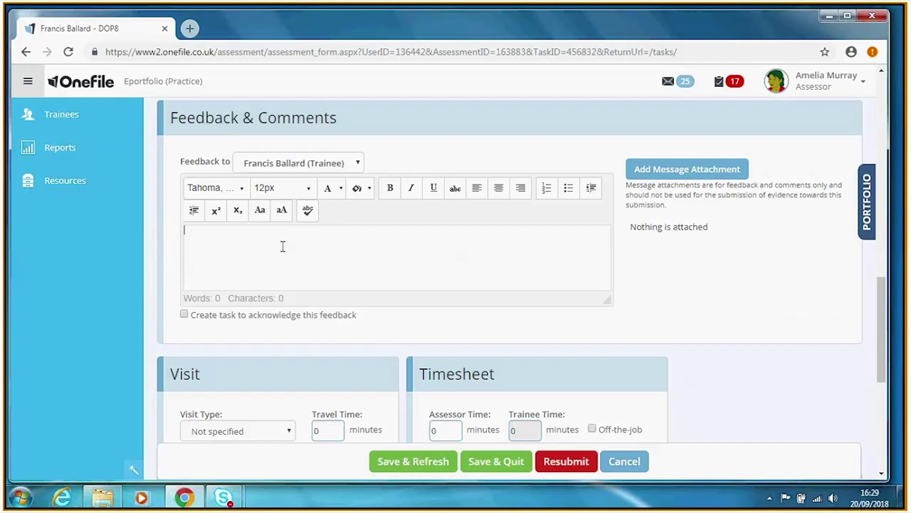
scroll(283, 247, "up", 1)
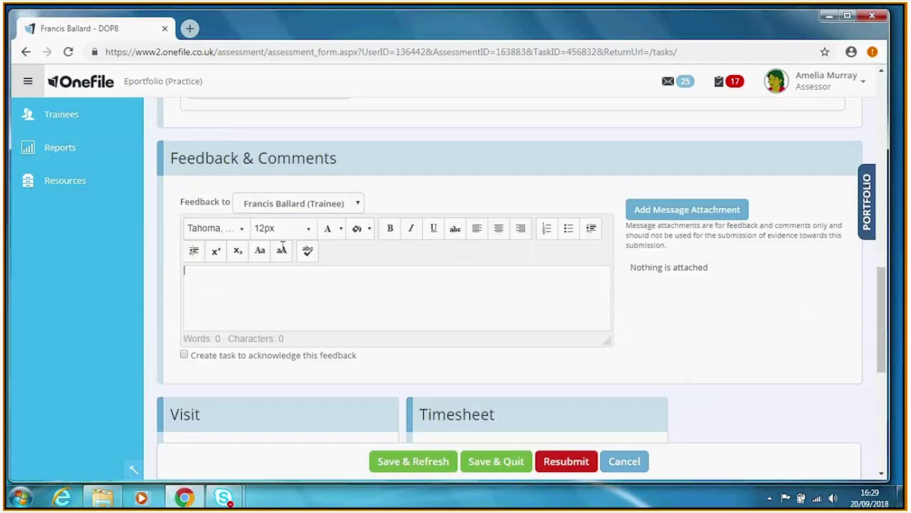
scroll(283, 247, "up", 4)
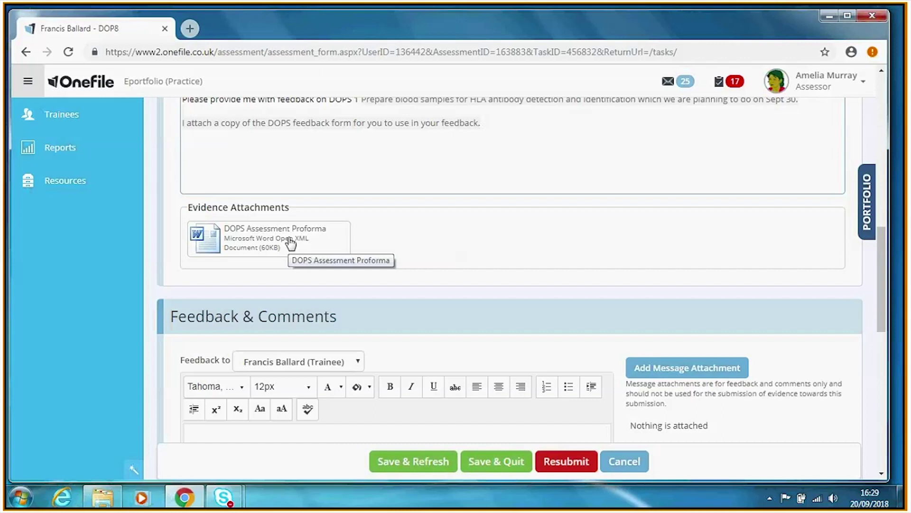
scroll(291, 244, "down", 2)
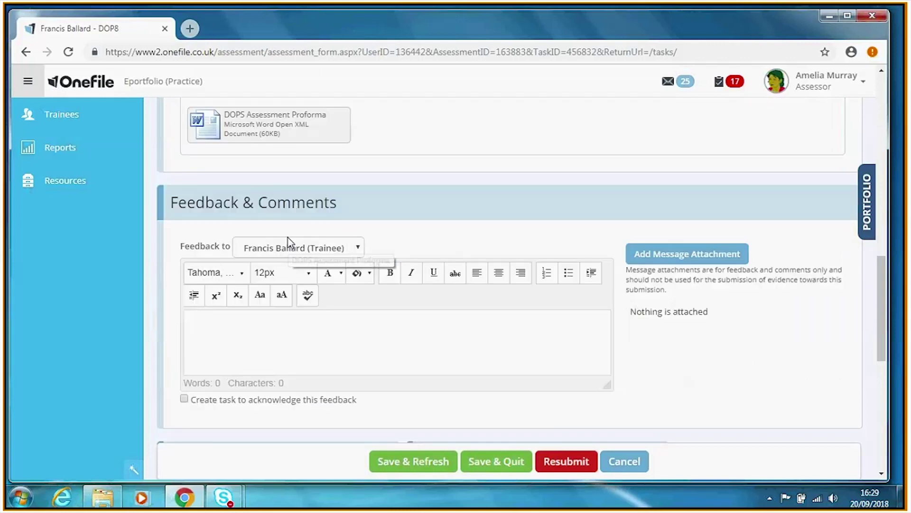
scroll(291, 244, "down", 1)
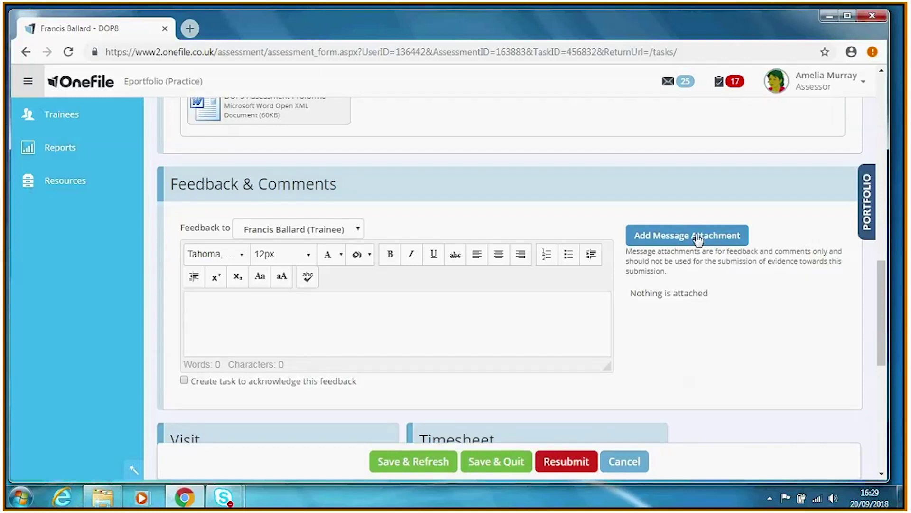
left_click(345, 308)
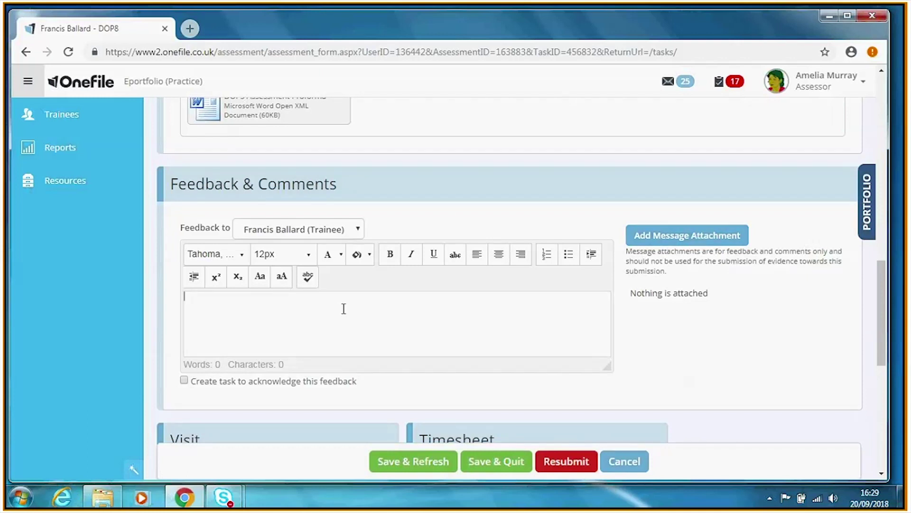
scroll(344, 309, "down", 5)
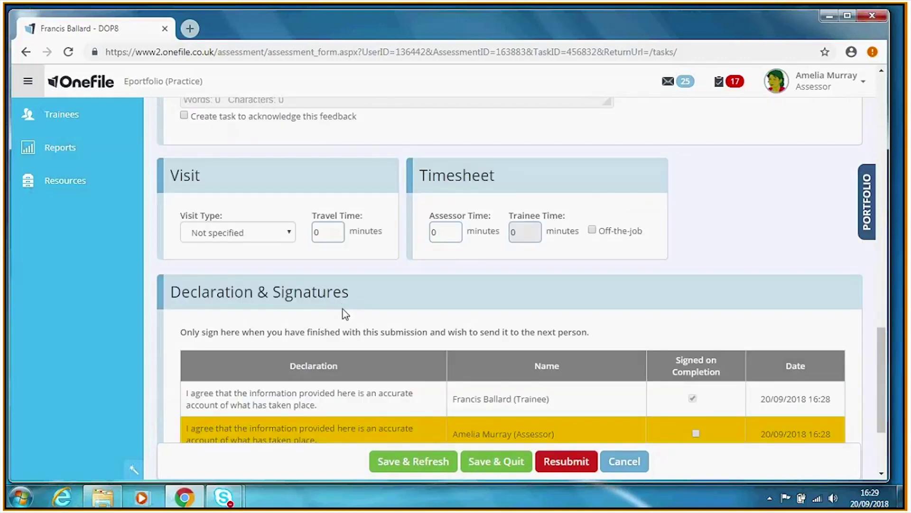
scroll(343, 310, "down", 2)
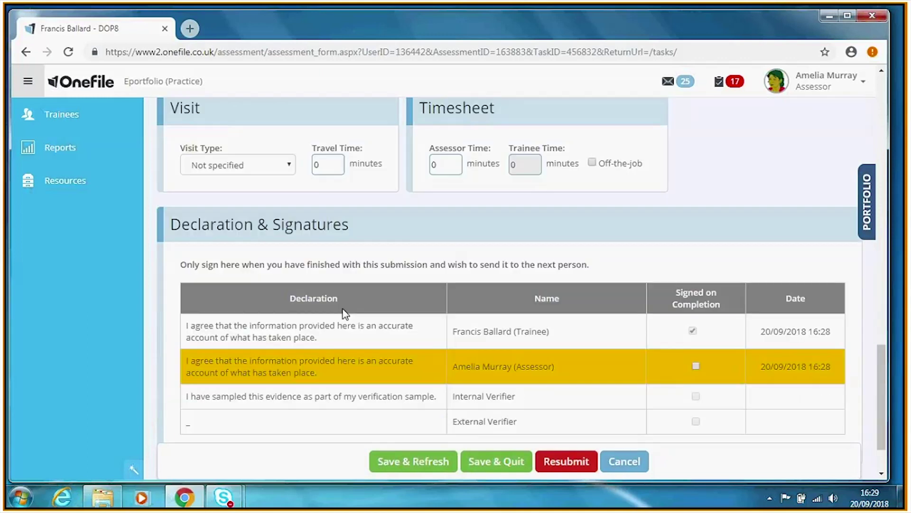
scroll(345, 313, "down", 2)
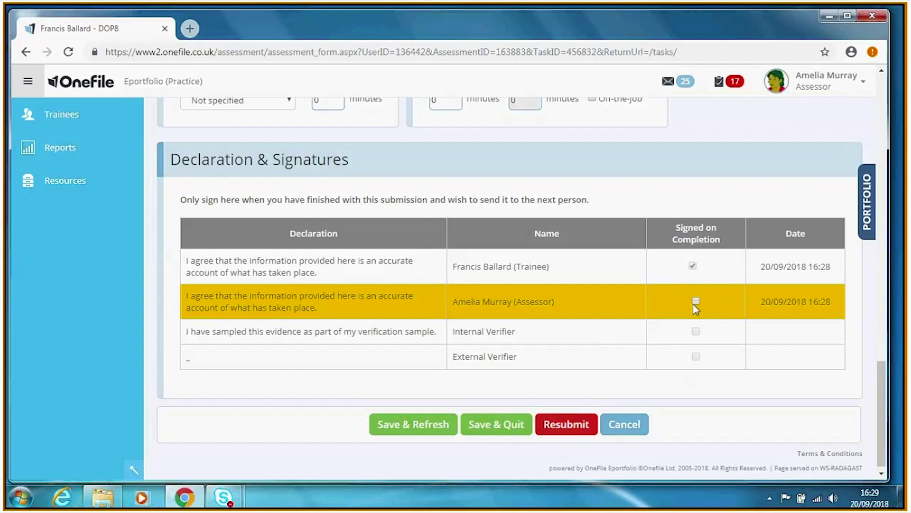